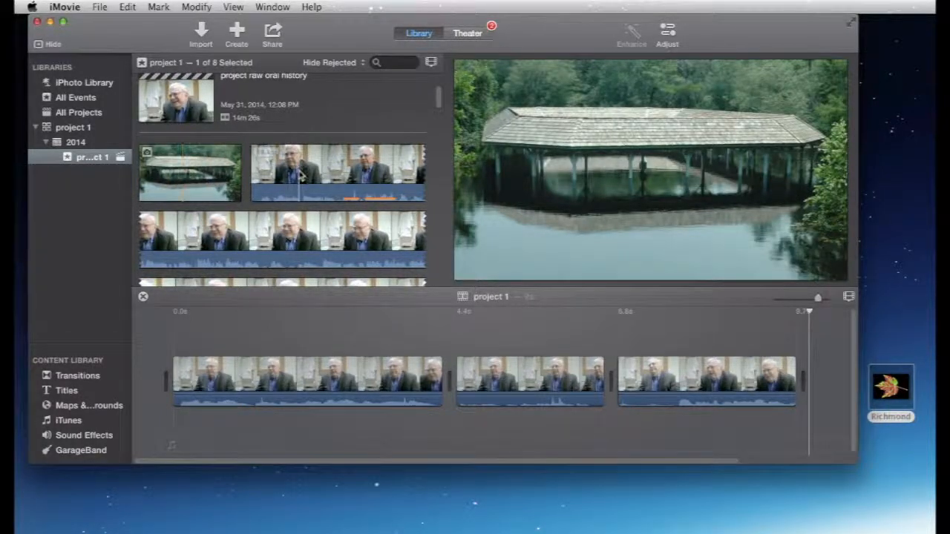
{"action": "scroll", "coordinate": [301, 174], "scroll_direction": "down", "scroll_amount": 5}
{"action": "scroll", "coordinate": [300, 174], "scroll_direction": "down", "scroll_amount": 10}
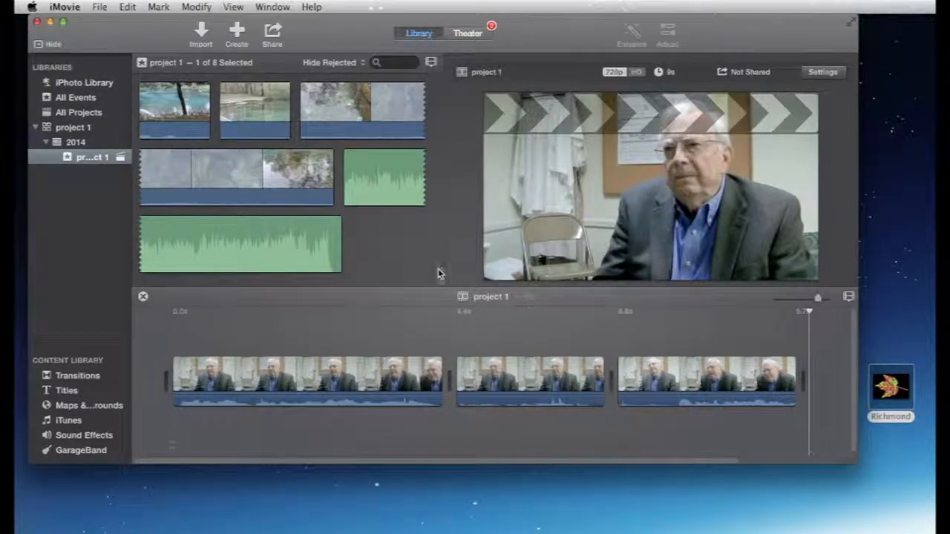
{"action": "left_click_drag", "start_coordinate": [439, 272], "coordinate": [440, 214]}
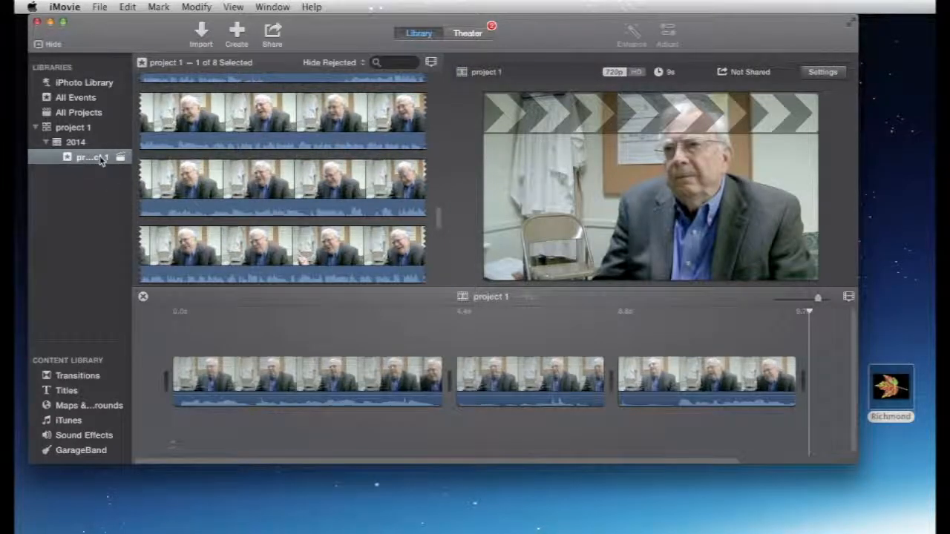
Step: Create a new event in the project 1 library and name it "project 1 audio"
{"action": "left_click", "coordinate": [75, 129]}
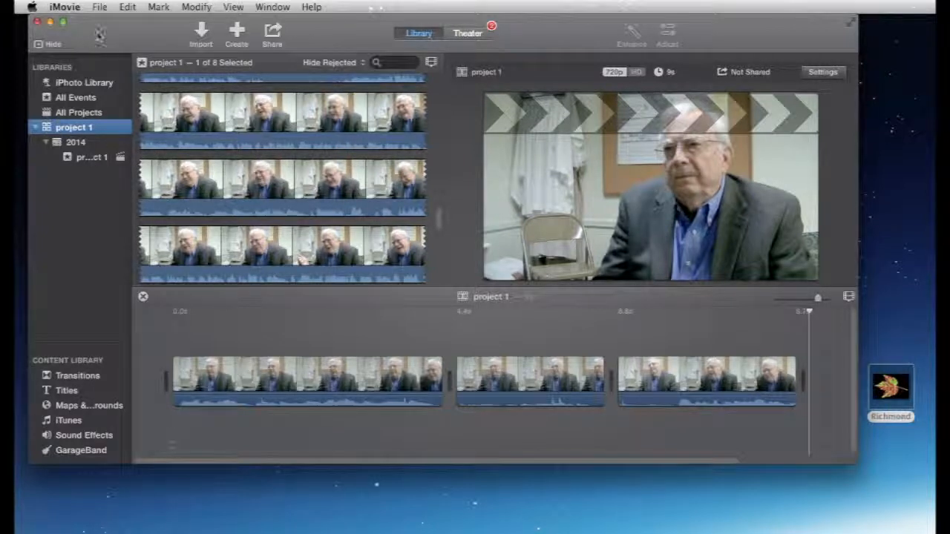
{"action": "left_click", "coordinate": [101, 7]}
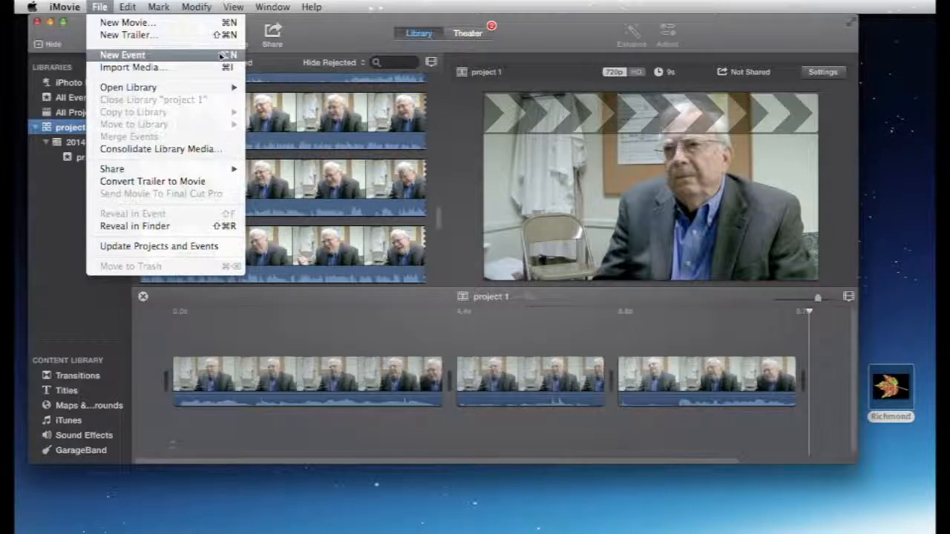
{"action": "left_click", "coordinate": [193, 57]}
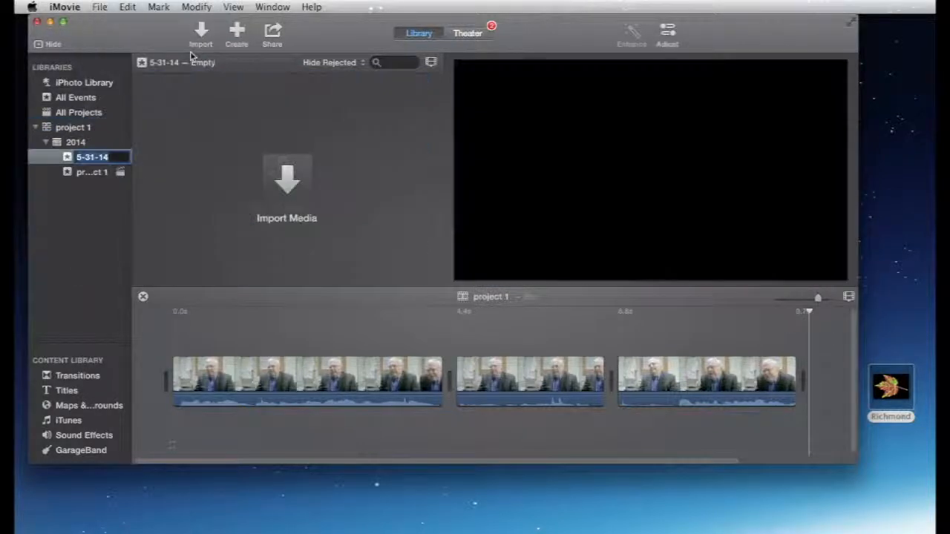
{"action": "left_click", "coordinate": [110, 157]}
{"action": "left_click_drag", "start_coordinate": [112, 157], "coordinate": [63, 152]}
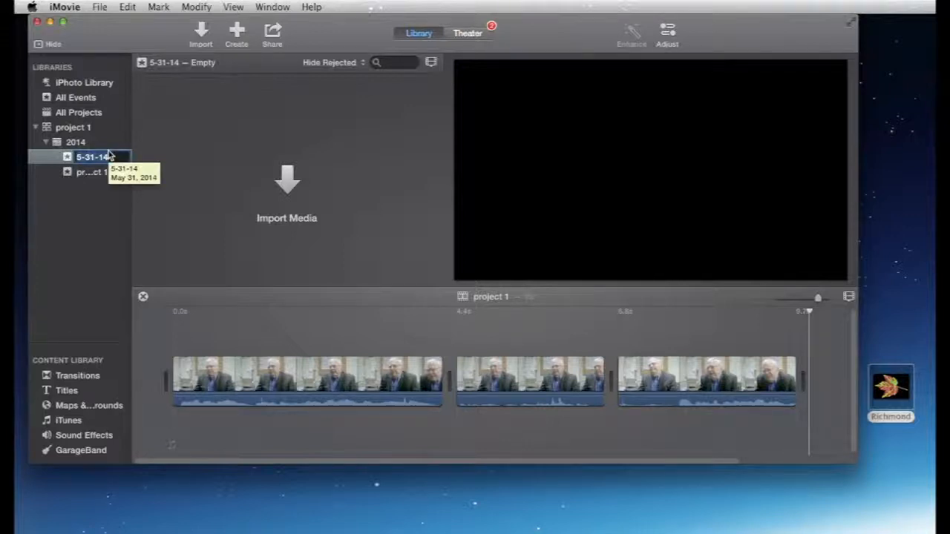
{"action": "type", "text": "pro"}
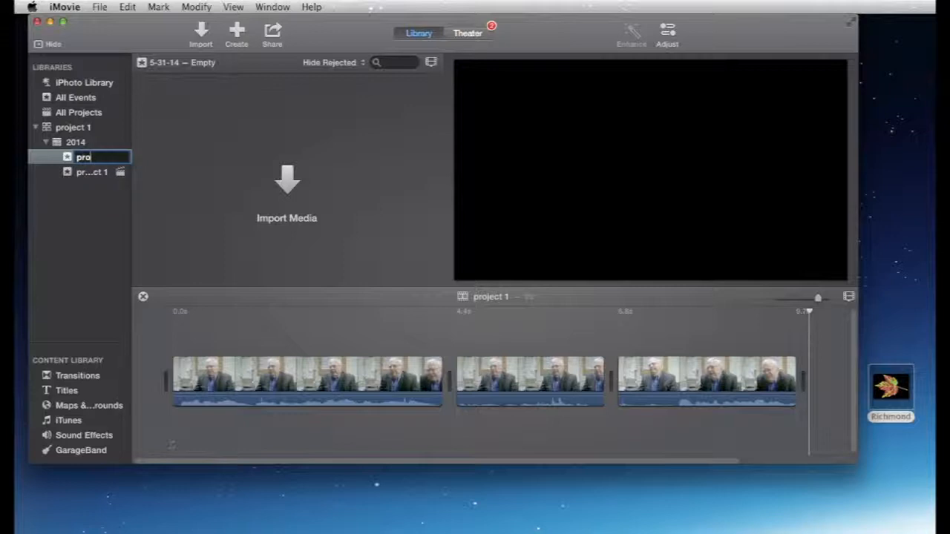
{"action": "type", "text": "ject 1 au"}
{"action": "type", "text": "dio"}
{"action": "key", "text": "BackSpace"}
{"action": "key", "text": "BackSpace"}
{"action": "key", "text": "BackSpace"}
{"action": "key", "text": "BackSpace"}
{"action": "type", "text": "du"}
{"action": "key", "text": "BackSpace"}
{"action": "type", "text": "io"}
{"action": "key", "text": "Return"}
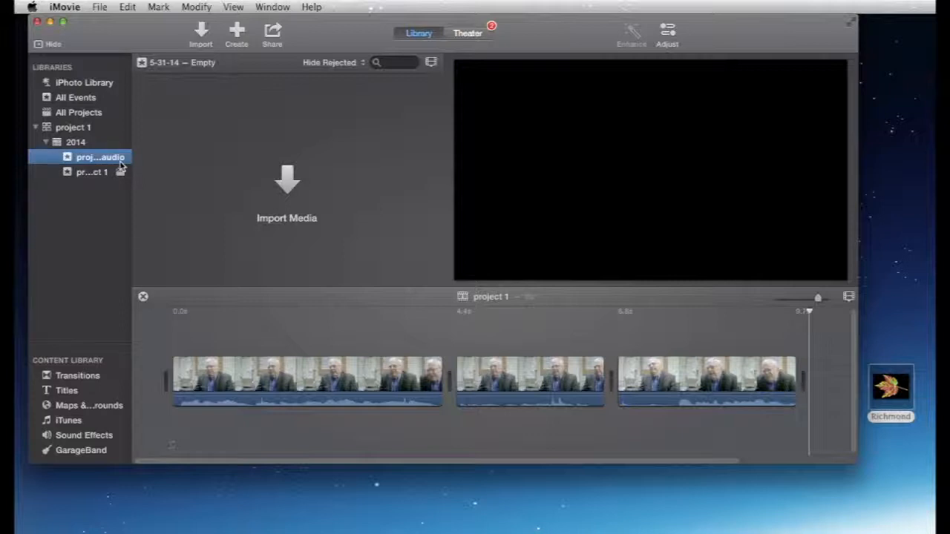
Step: Add another event to the project 1 library and name it "project 1 stills"
{"action": "left_click", "coordinate": [53, 129]}
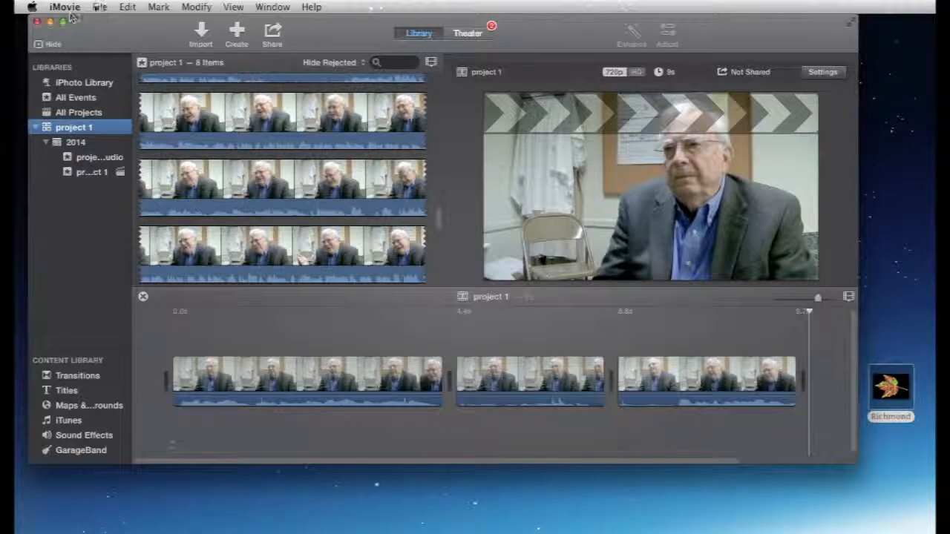
{"action": "left_click", "coordinate": [99, 7]}
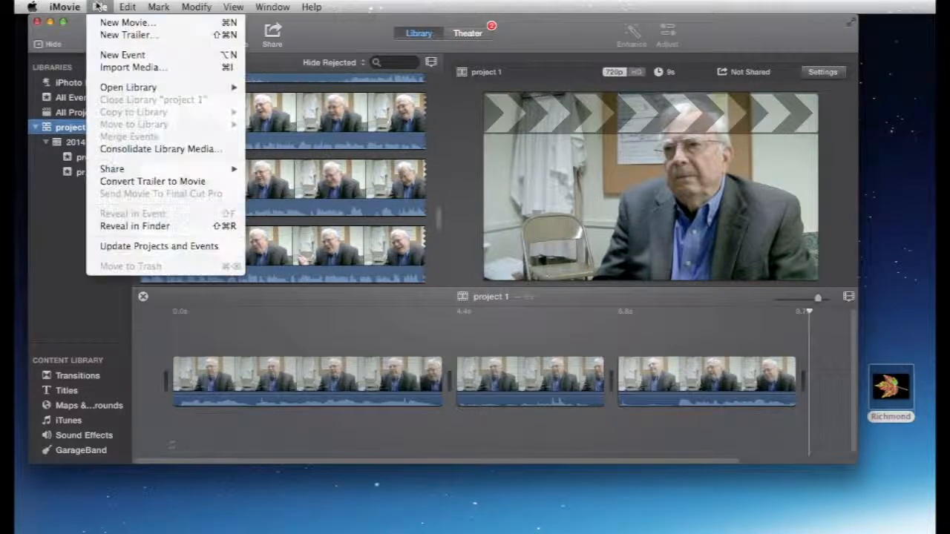
{"action": "left_click", "coordinate": [121, 55]}
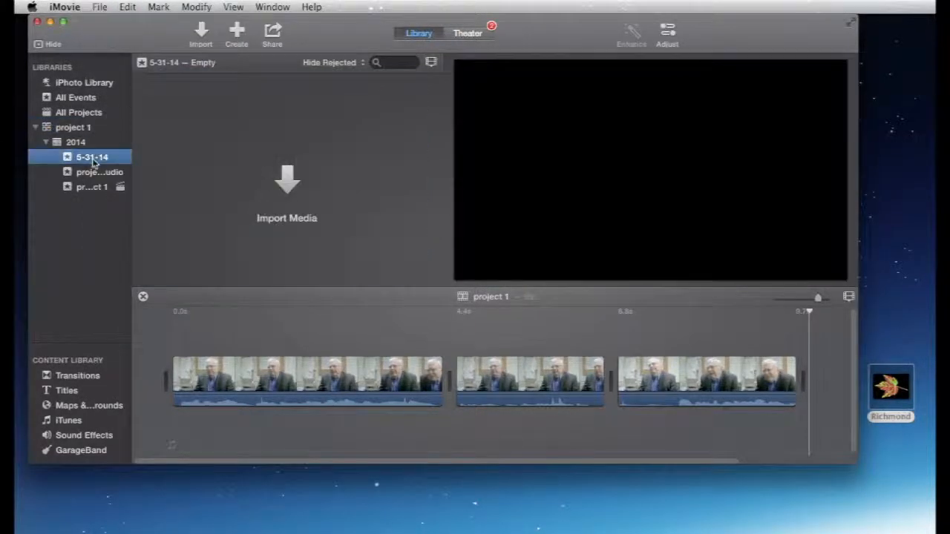
{"action": "left_click", "coordinate": [92, 159]}
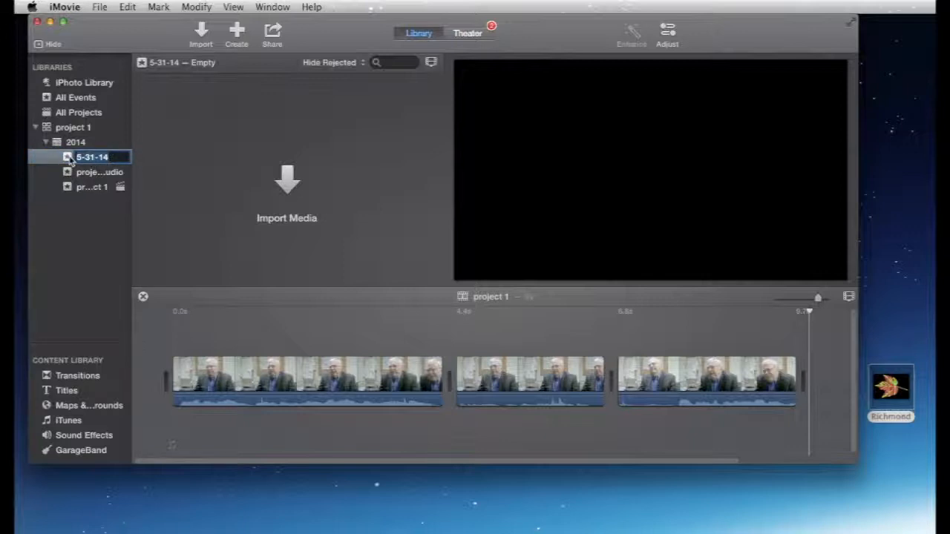
{"action": "type", "text": "project 1"}
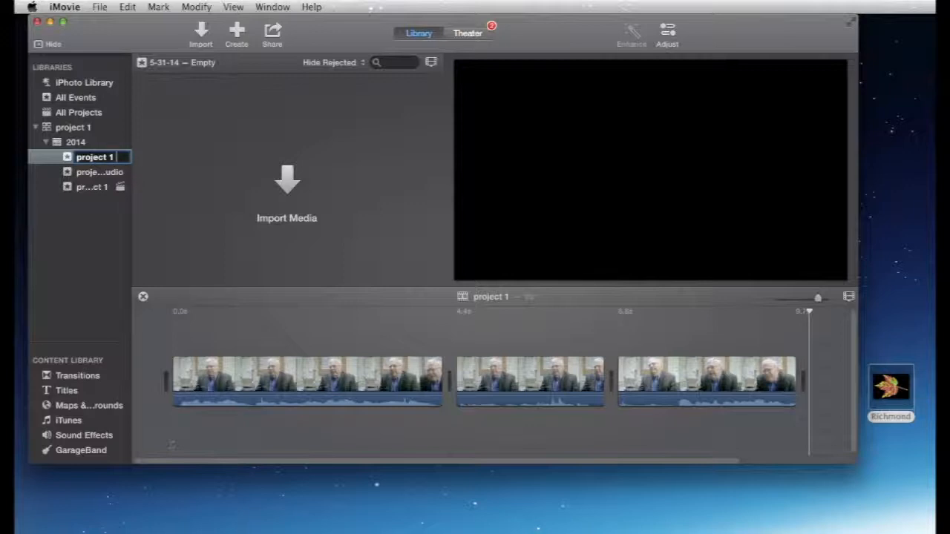
{"action": "type", "text": " stills"}
{"action": "key", "text": "Return"}
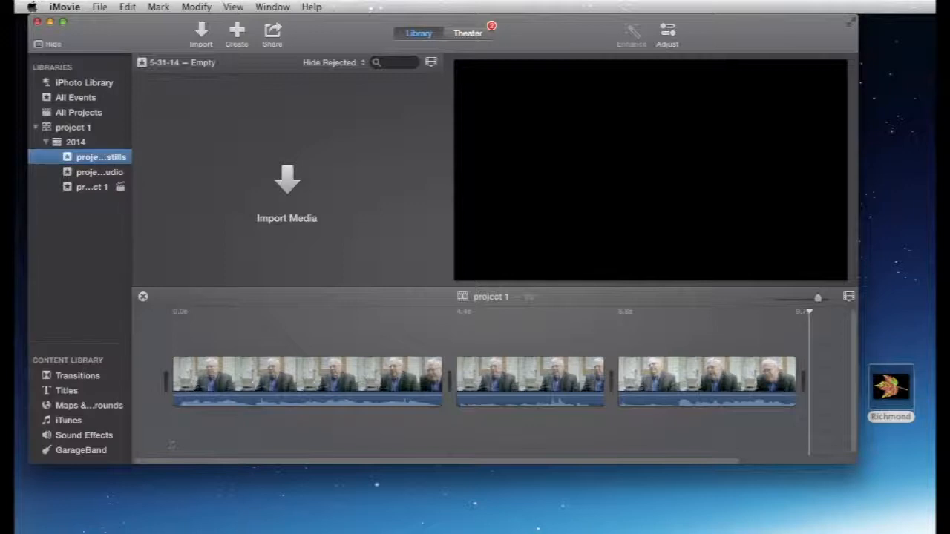
Step: Add a third event to the project 1 library and name it "project 1 video broll"
{"action": "left_click", "coordinate": [66, 130]}
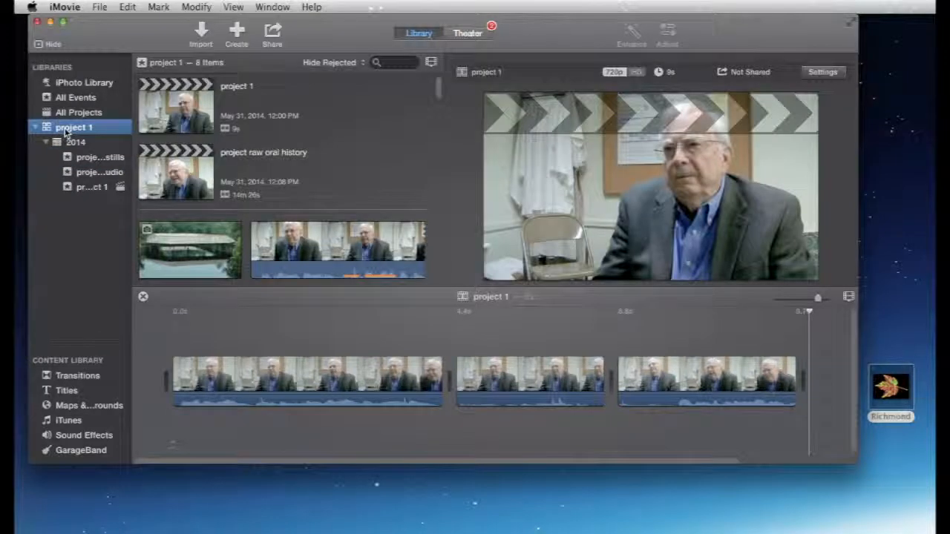
{"action": "left_click", "coordinate": [100, 7]}
{"action": "left_click", "coordinate": [117, 55]}
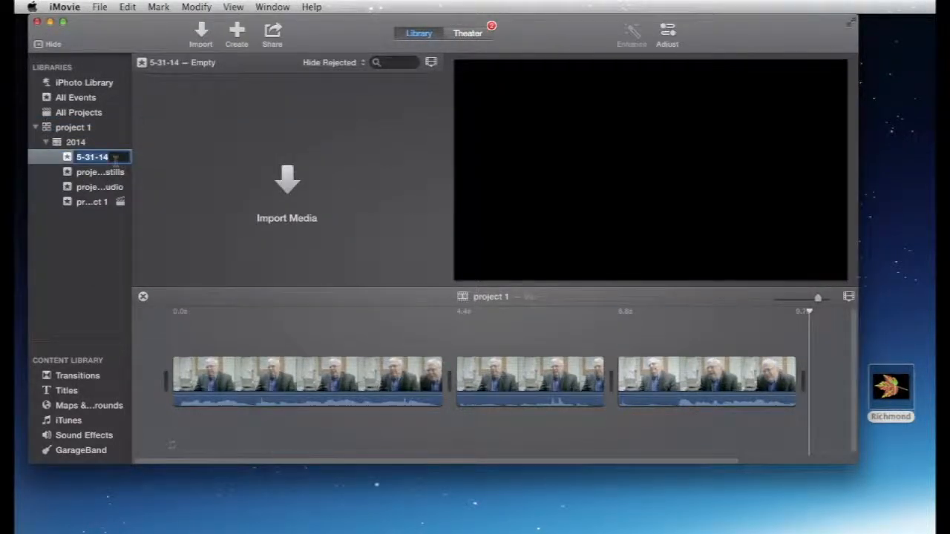
{"action": "type", "text": "project 1"}
{"action": "type", "text": " video"}
{"action": "type", "text": " broll"}
{"action": "key", "text": "Return"}
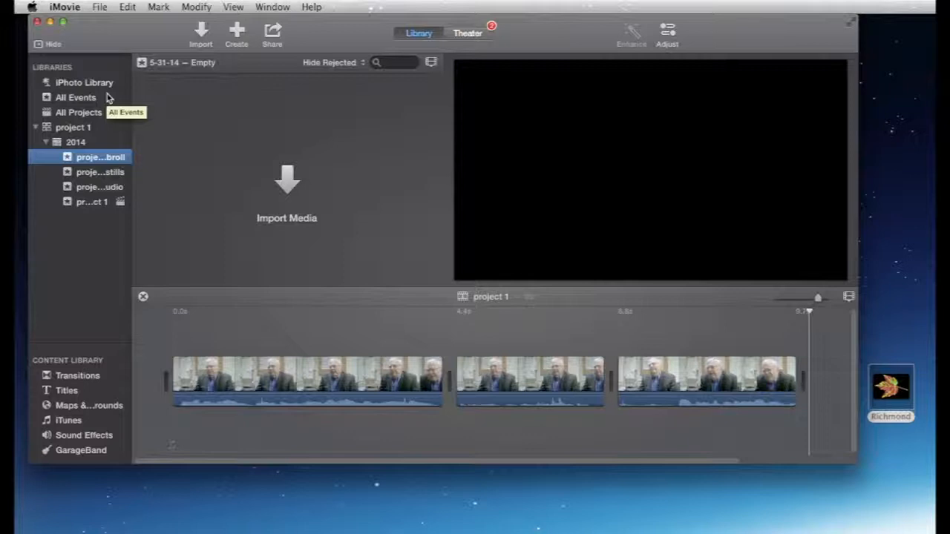
Step: Open media import for the project 1 stills event and preview IMG_0894.JPG in the Richmond drive's 114_1005 folder
{"action": "left_click", "coordinate": [93, 172]}
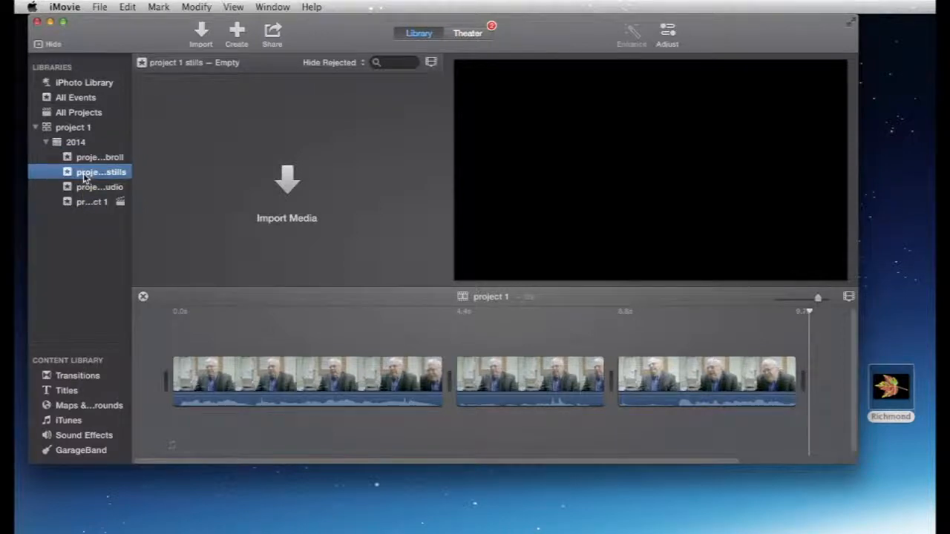
{"action": "left_click", "coordinate": [290, 178]}
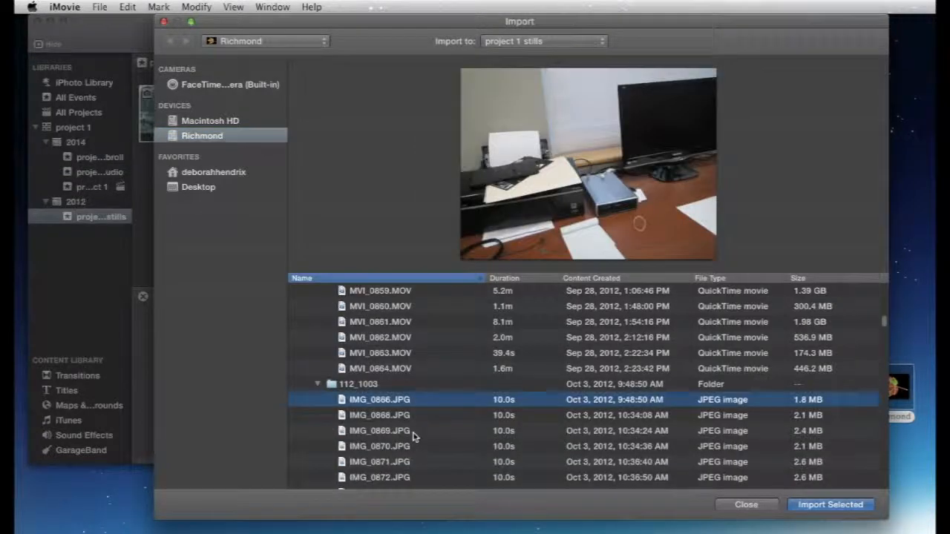
{"action": "scroll", "coordinate": [410, 435], "scroll_direction": "down", "scroll_amount": 5}
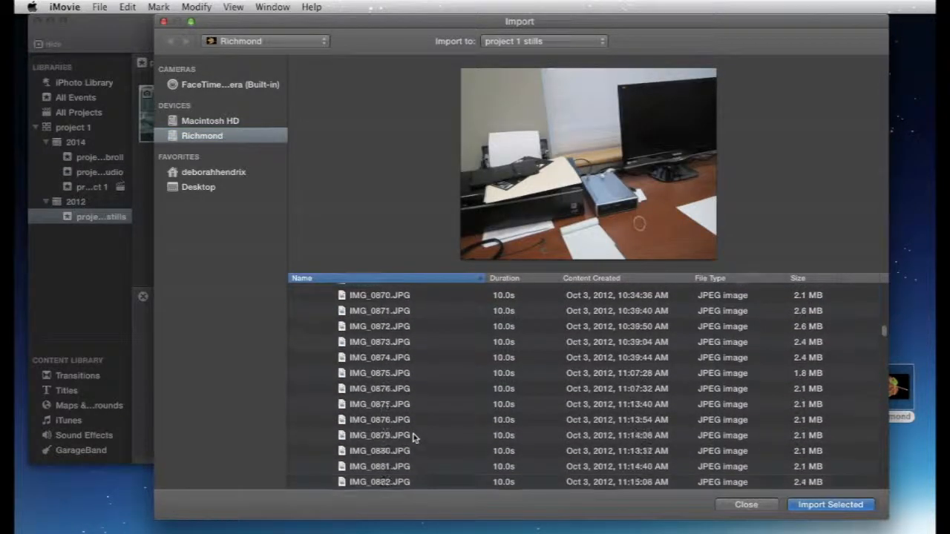
{"action": "scroll", "coordinate": [414, 437], "scroll_direction": "down", "scroll_amount": 10}
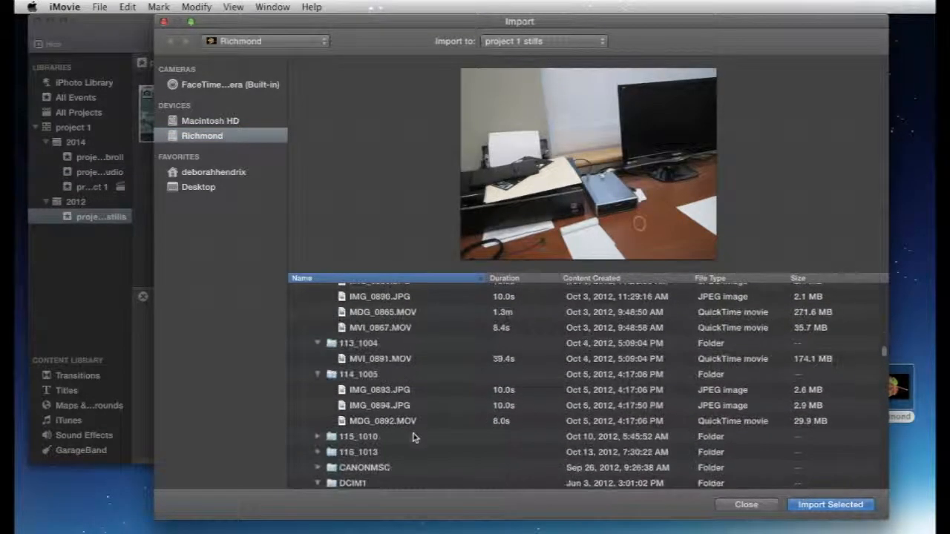
{"action": "left_click", "coordinate": [346, 405]}
{"action": "scroll", "coordinate": [431, 409], "scroll_direction": "down", "scroll_amount": 5}
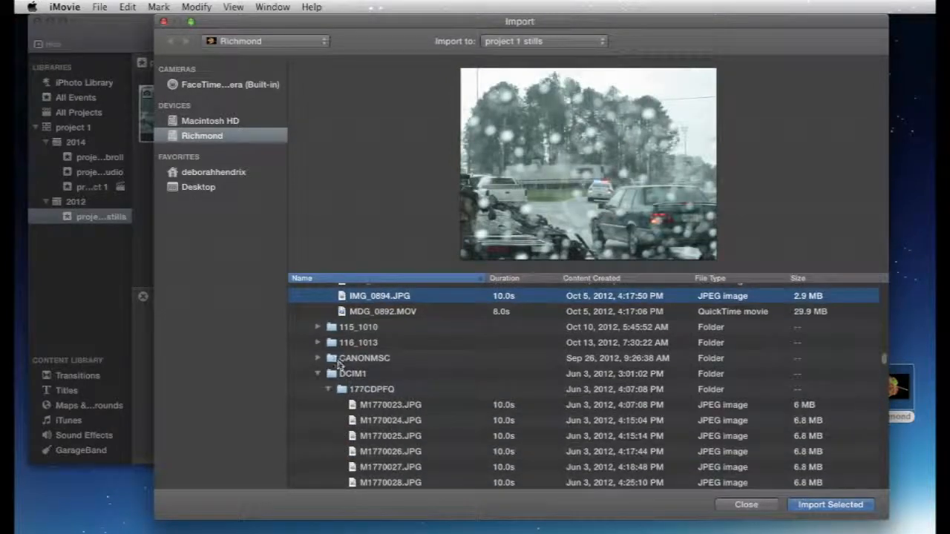
Step: Import M1770023.JPG, M1770027.JPG and M1770030.JPG from the 177CDPFQ folder into the project 1 stills event
{"action": "left_click", "coordinate": [371, 405]}
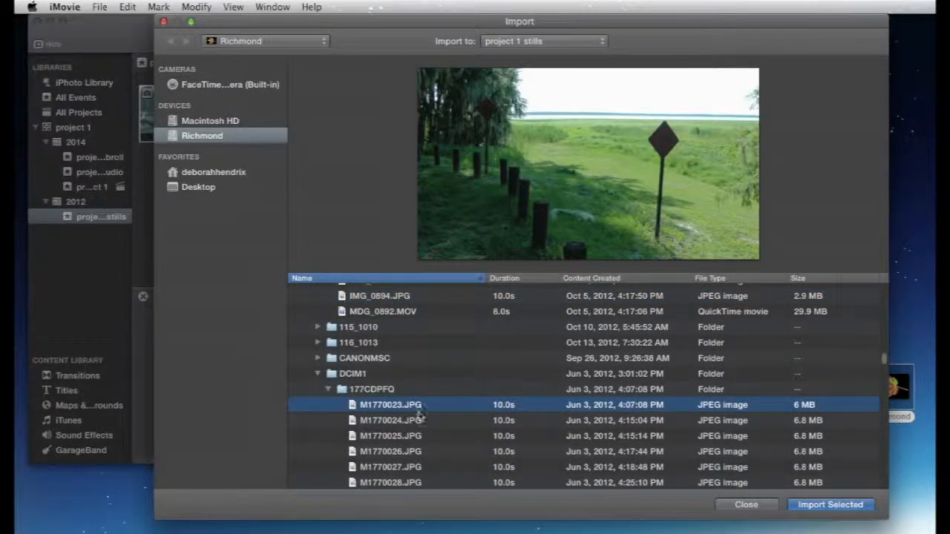
{"action": "scroll", "coordinate": [438, 409], "scroll_direction": "down", "scroll_amount": 3}
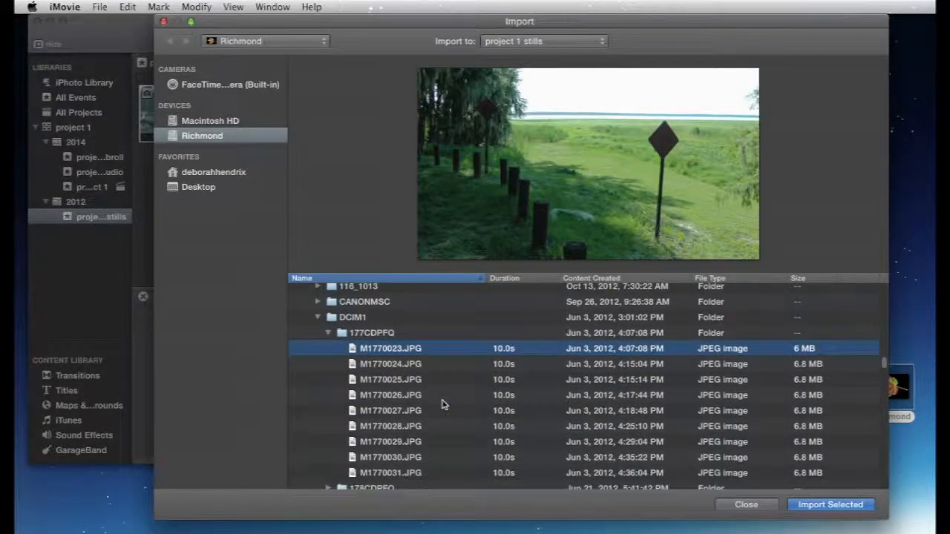
{"action": "left_click", "coordinate": [354, 412], "text": "super"}
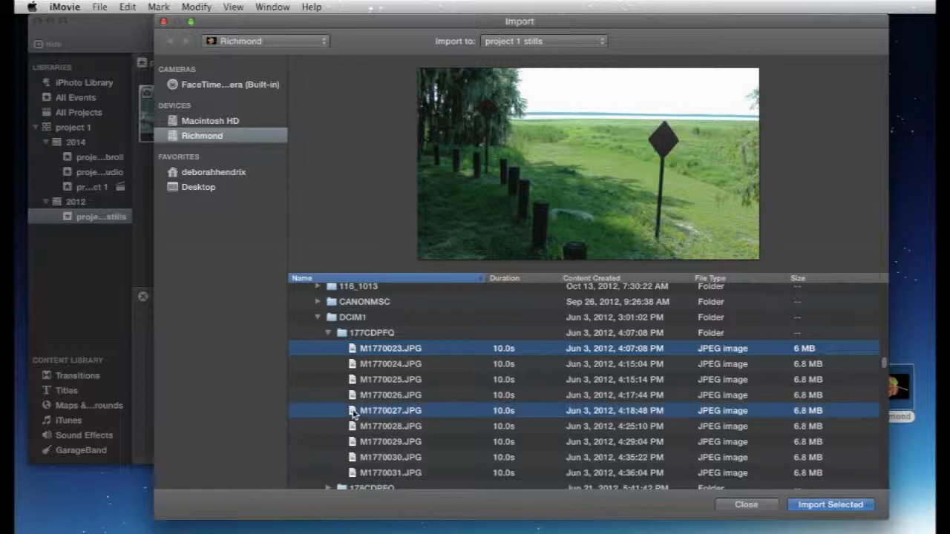
{"action": "left_click", "coordinate": [354, 458], "text": "super"}
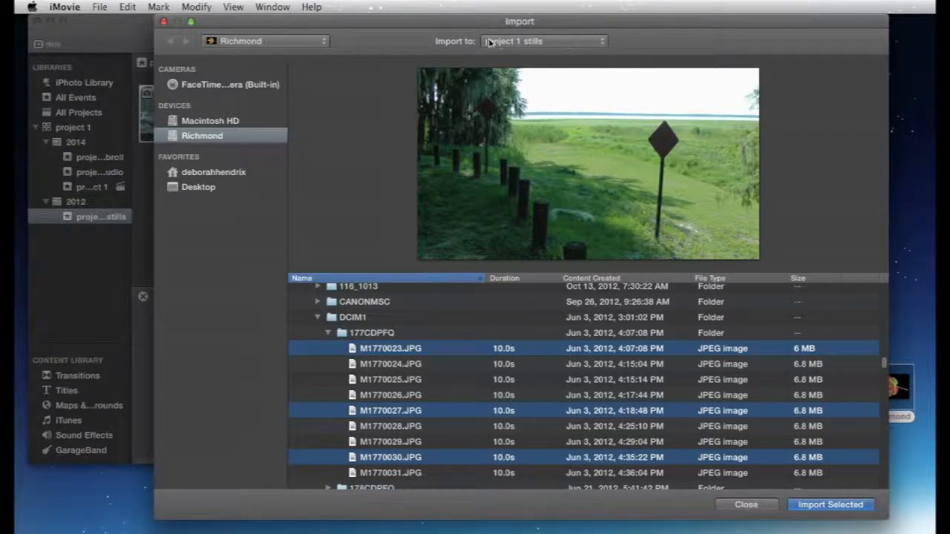
{"action": "left_click", "coordinate": [863, 511]}
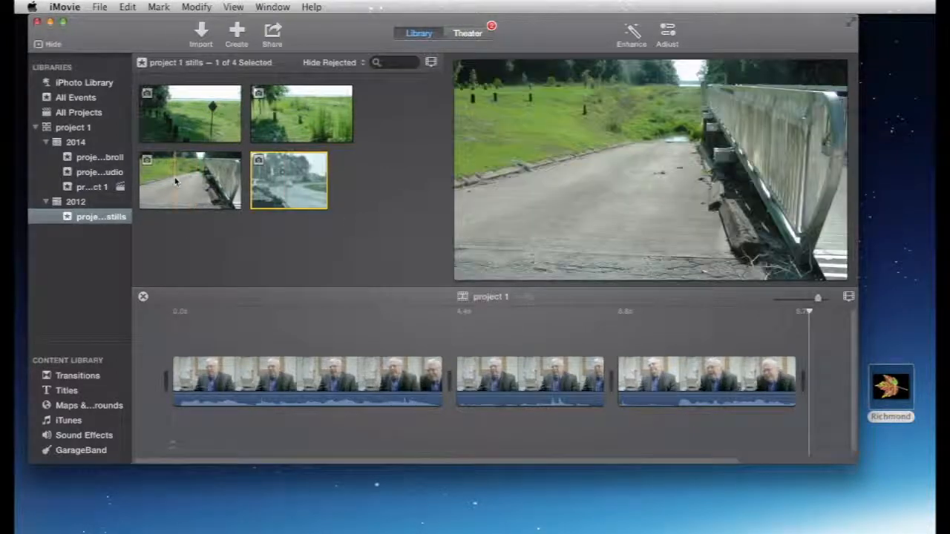
Step: Place the still of the road and bridge railing as a cutaway above the first two interview clips and play it back
{"action": "left_click", "coordinate": [184, 195]}
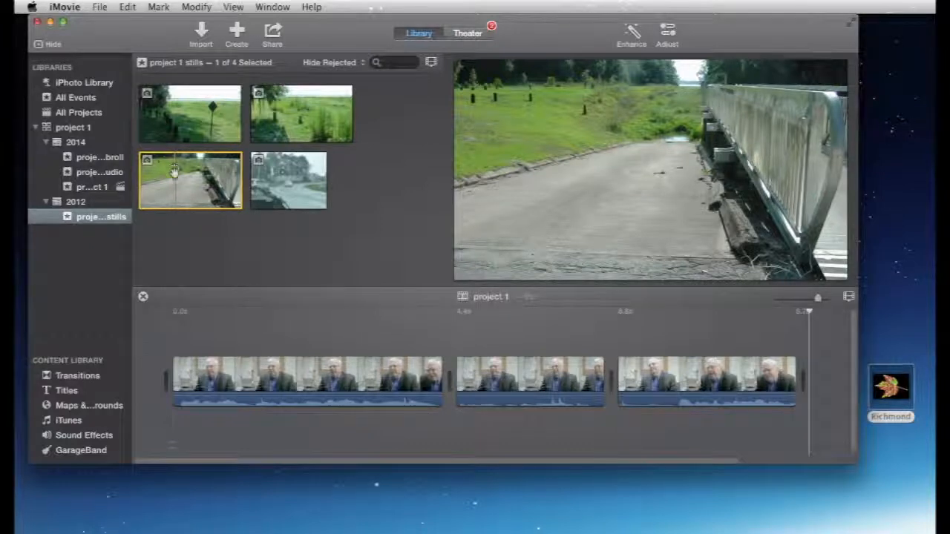
{"action": "left_click_drag", "start_coordinate": [178, 178], "coordinate": [323, 321]}
{"action": "left_click_drag", "start_coordinate": [333, 331], "coordinate": [331, 331]}
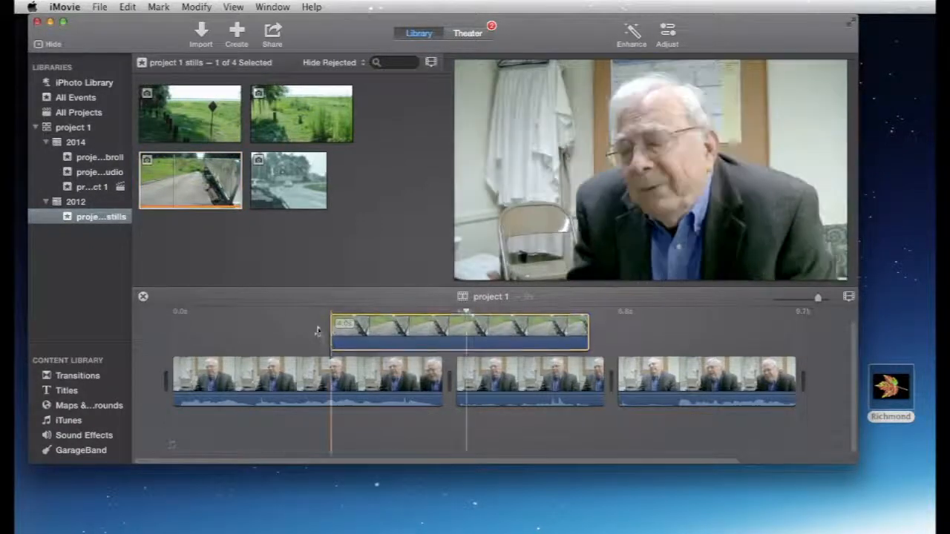
{"action": "left_click", "coordinate": [311, 328]}
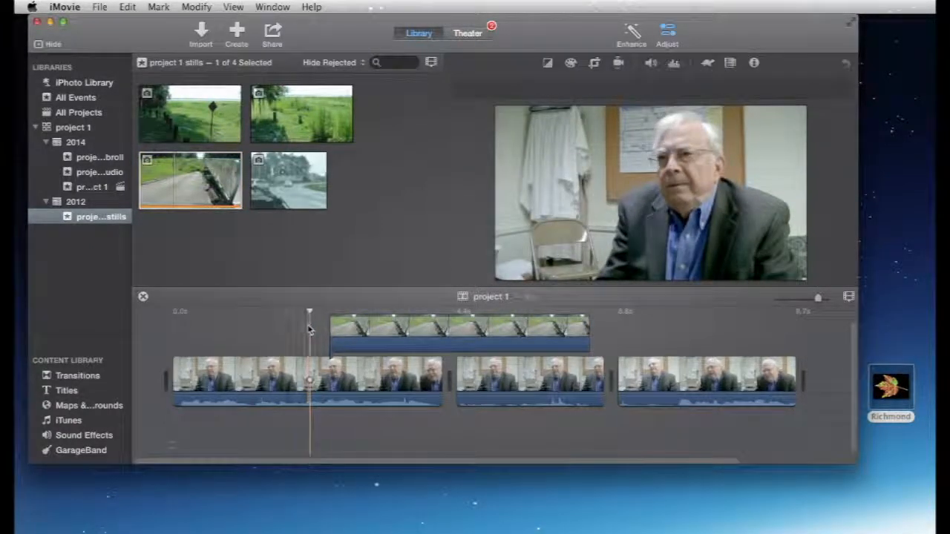
{"action": "key", "text": "space"}
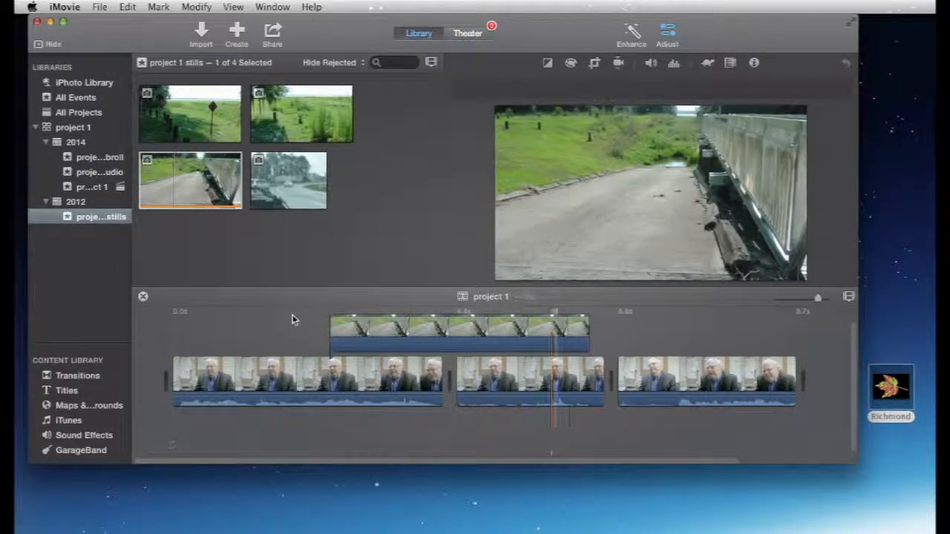
{"action": "key", "text": "space"}
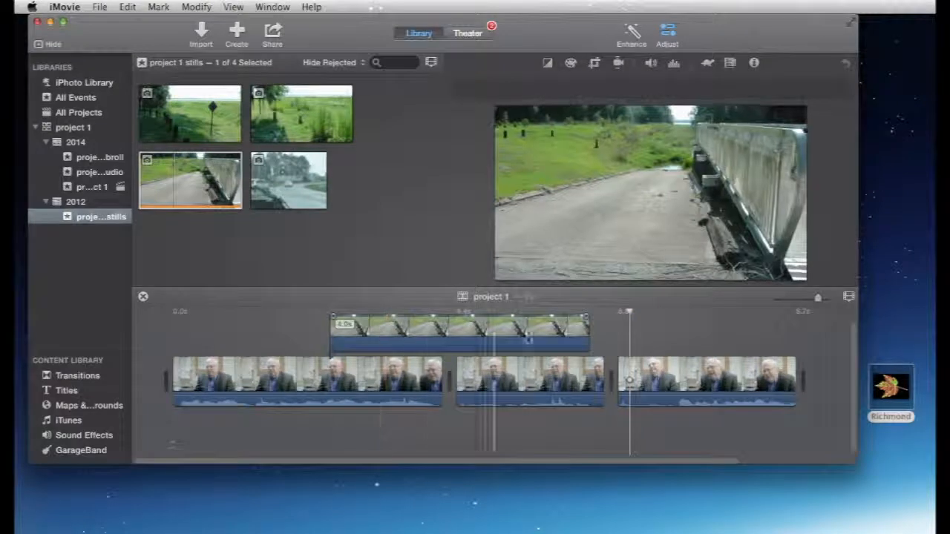
Step: Extend the cutaway's end to the start of the third interview clip and trim its start to near the first clip's end
{"action": "left_click_drag", "start_coordinate": [590, 329], "coordinate": [630, 328]}
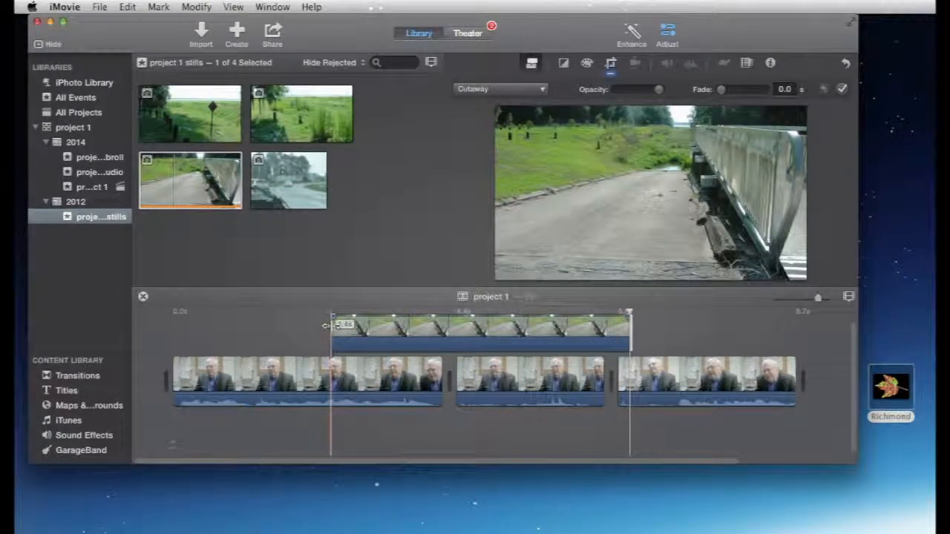
{"action": "left_click_drag", "start_coordinate": [337, 328], "coordinate": [417, 334]}
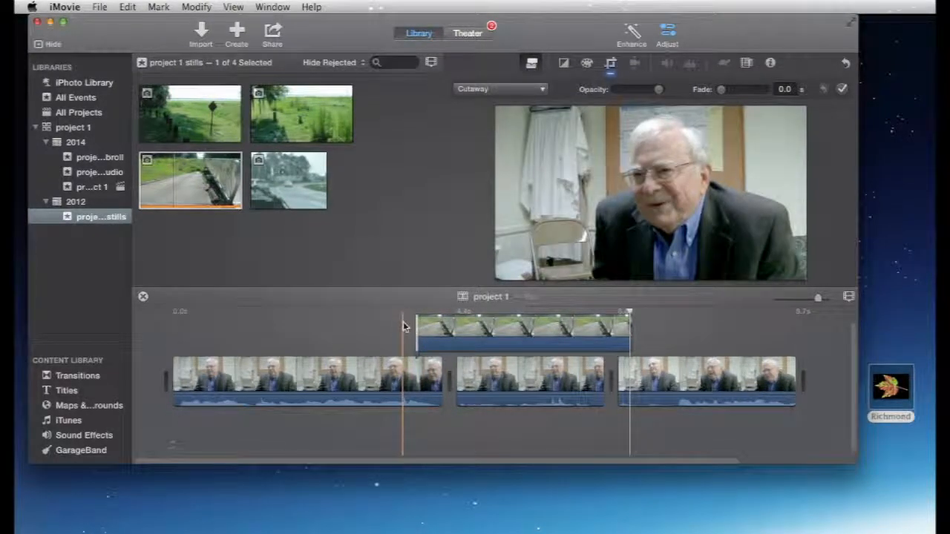
{"action": "left_click", "coordinate": [403, 322]}
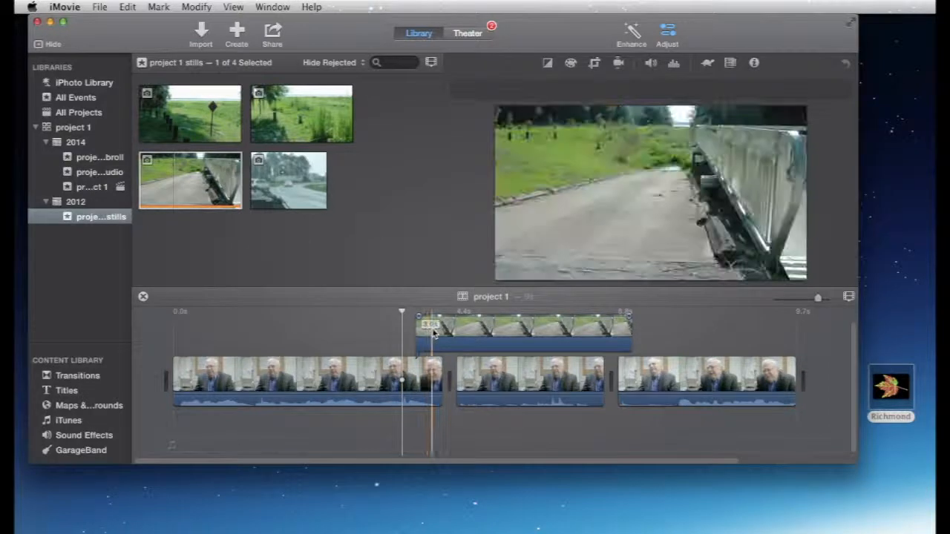
Step: Try a 0.3-second fade on the road still's cutaway, play it back, and reset the fade to 0.0 seconds
{"action": "left_click_drag", "start_coordinate": [419, 316], "coordinate": [436, 317]}
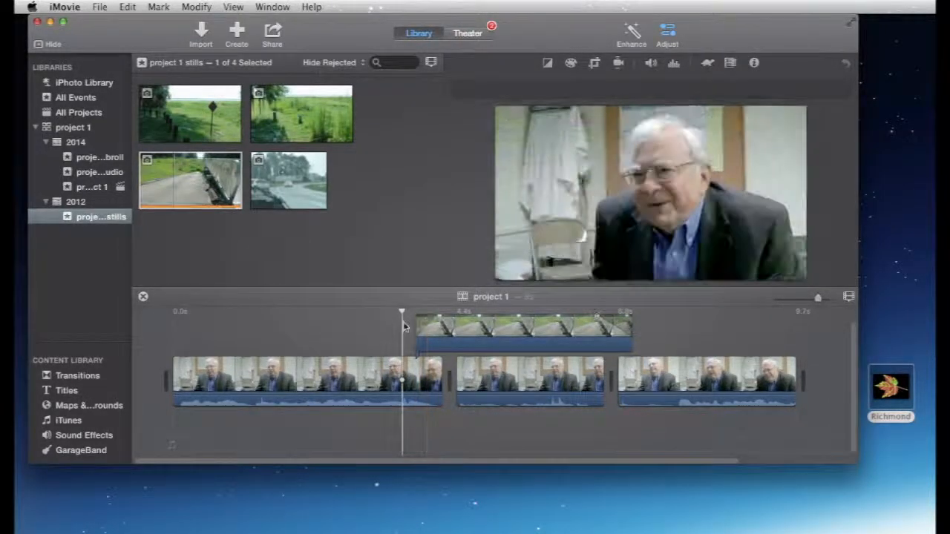
{"action": "key", "text": "space"}
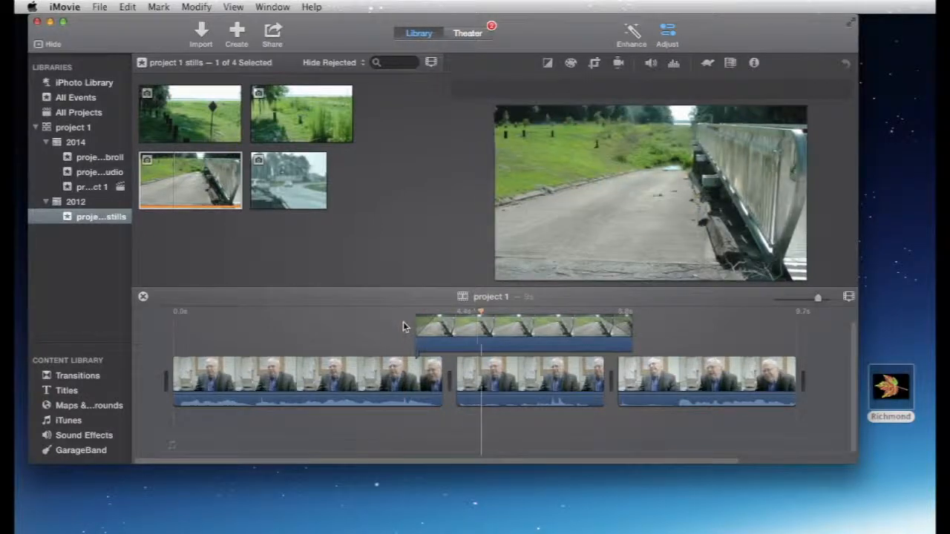
{"action": "key", "text": "space"}
{"action": "left_click", "coordinate": [457, 333]}
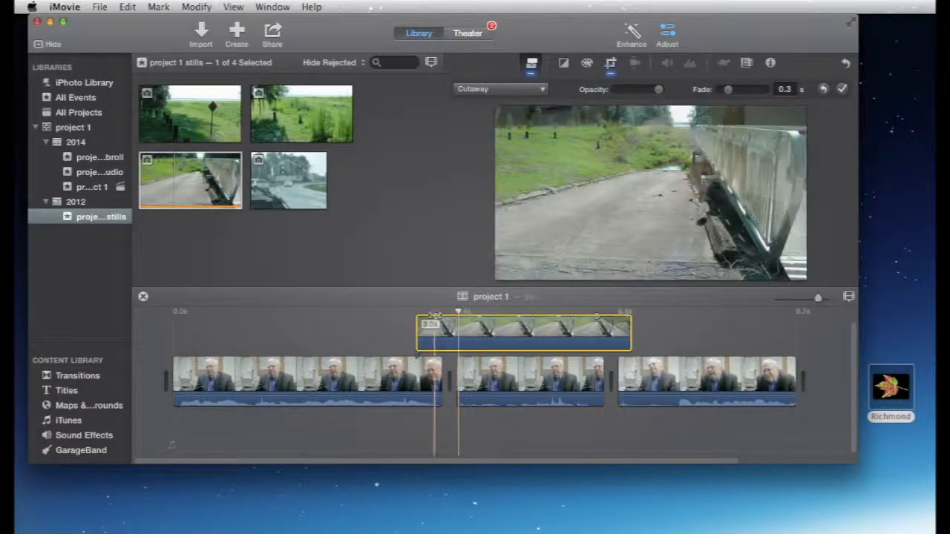
{"action": "left_click_drag", "start_coordinate": [434, 316], "coordinate": [423, 319]}
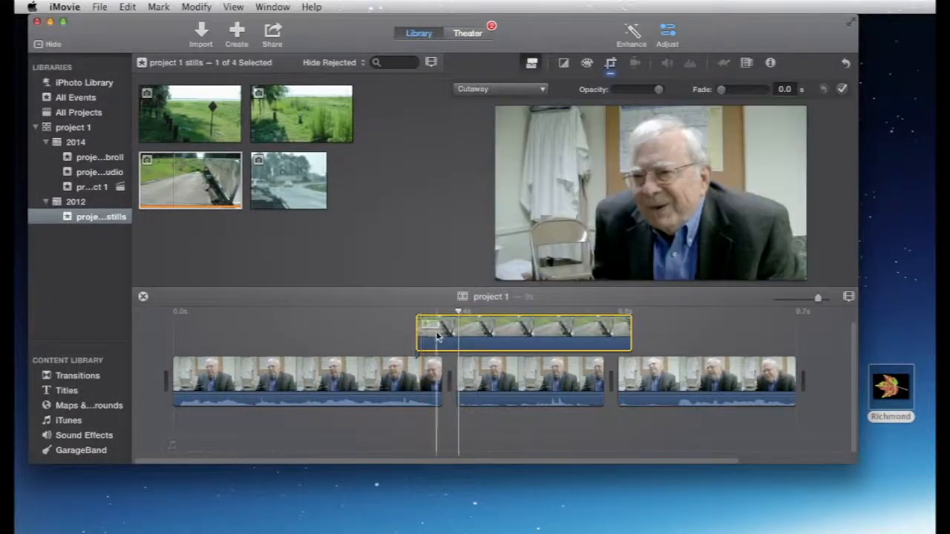
Step: Shift the cutaway earlier over the first two interview clips, delete it, and set the playhead near the first clip's end
{"action": "left_click", "coordinate": [182, 197]}
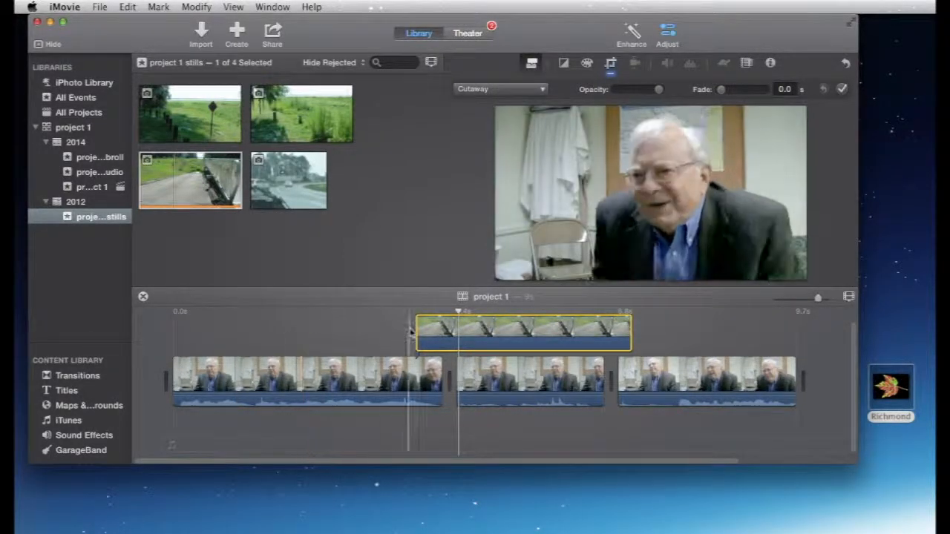
{"action": "left_click_drag", "start_coordinate": [524, 338], "coordinate": [492, 334]}
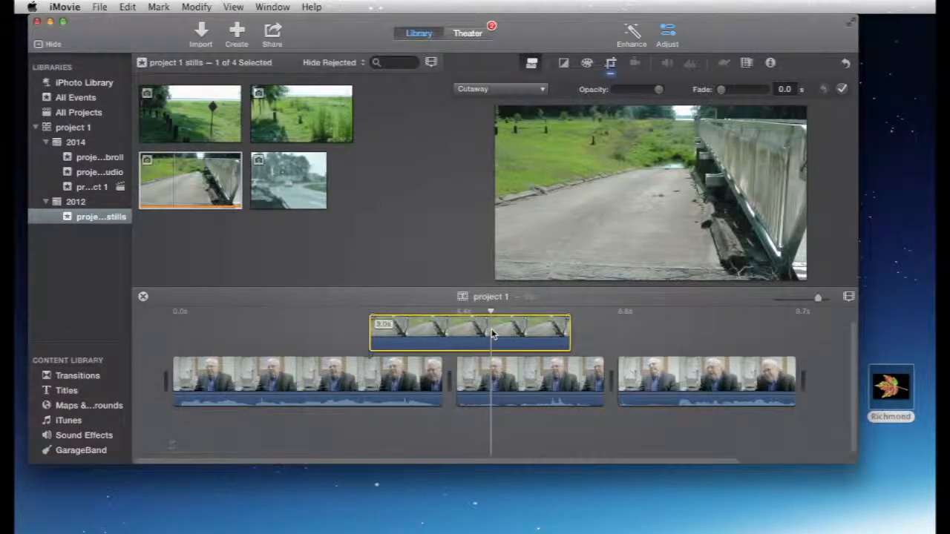
{"action": "key", "text": "Delete"}
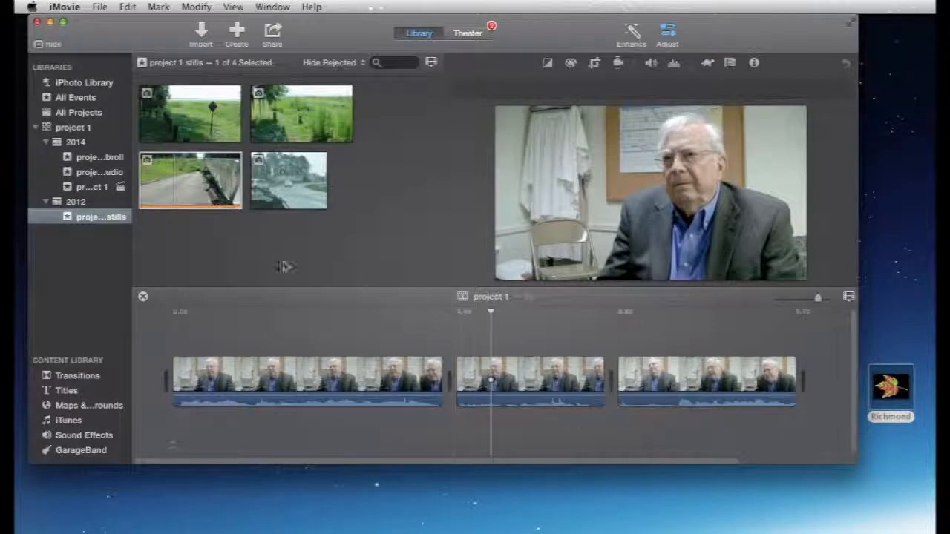
{"action": "left_click", "coordinate": [232, 242]}
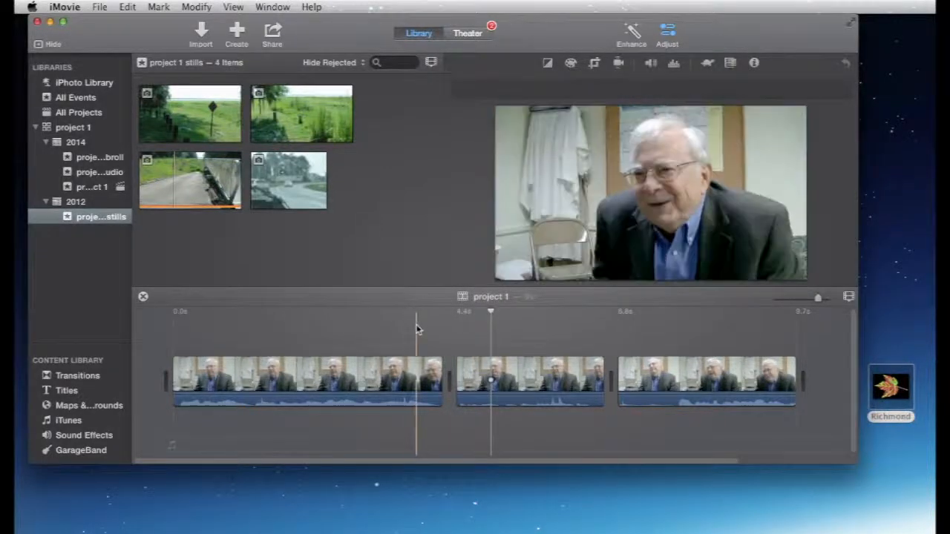
{"action": "left_click", "coordinate": [416, 329]}
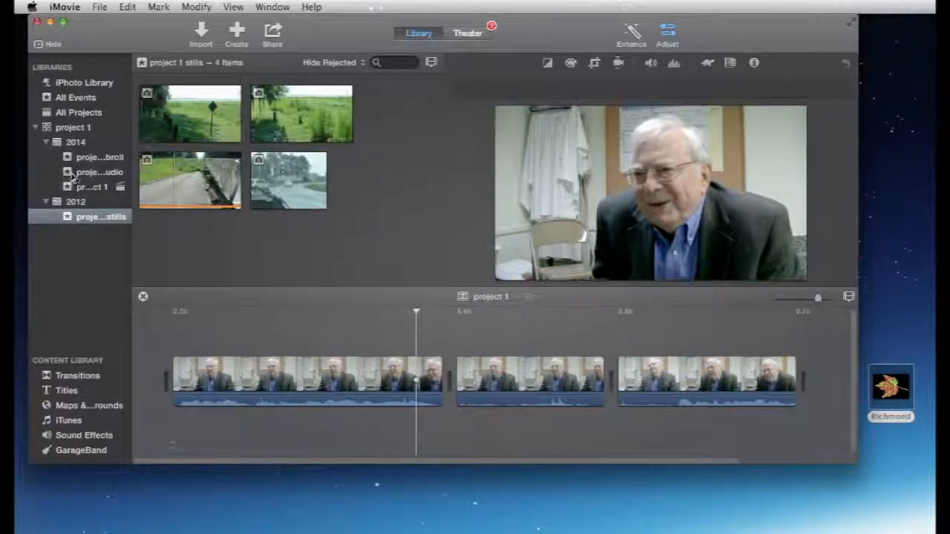
Step: Look into the project 1 audio event and browse the project 1 event's projects, still, video and audio clips
{"action": "left_click", "coordinate": [69, 173]}
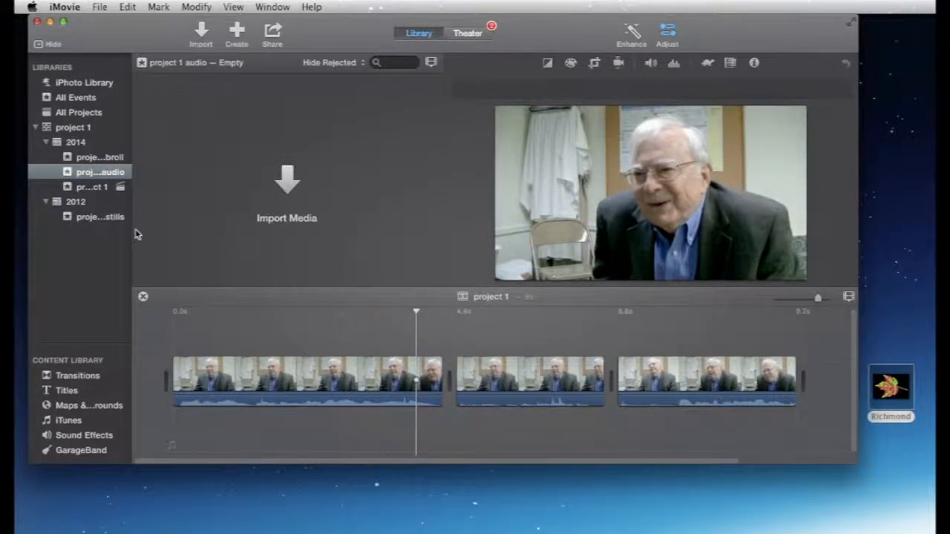
{"action": "left_click", "coordinate": [116, 186]}
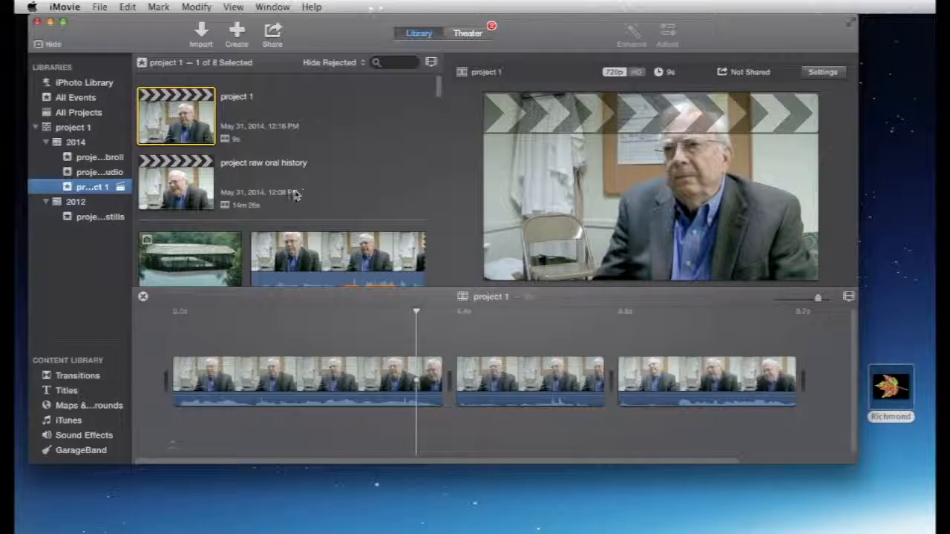
{"action": "scroll", "coordinate": [338, 251], "scroll_direction": "down", "scroll_amount": 10}
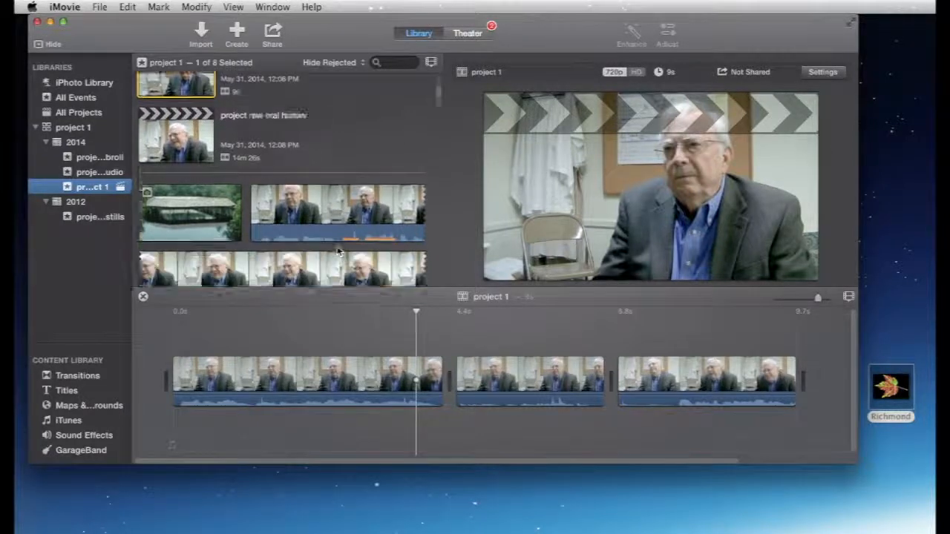
{"action": "scroll", "coordinate": [337, 251], "scroll_direction": "down", "scroll_amount": 10}
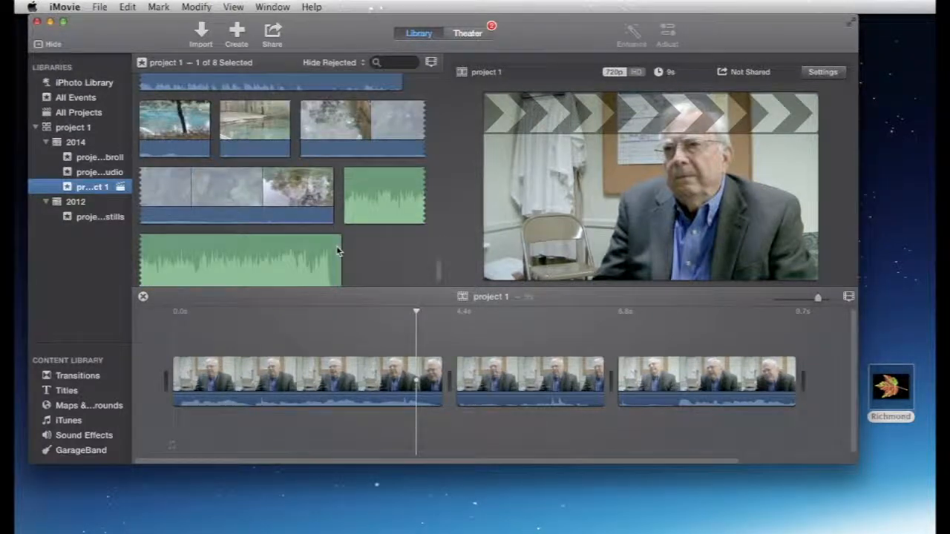
{"action": "scroll", "coordinate": [337, 251], "scroll_direction": "up", "scroll_amount": 10}
{"action": "scroll", "coordinate": [335, 251], "scroll_direction": "up", "scroll_amount": 5}
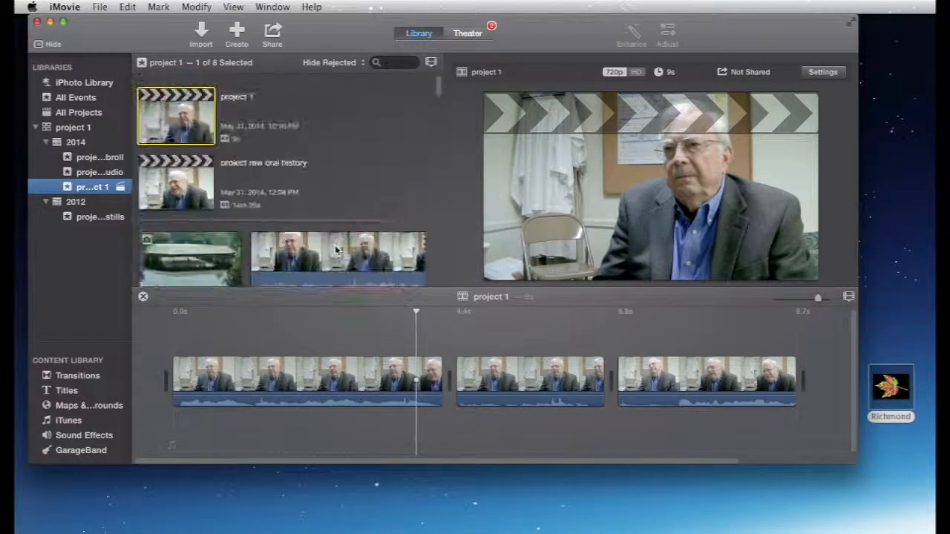
{"action": "scroll", "coordinate": [335, 251], "scroll_direction": "up", "scroll_amount": 3}
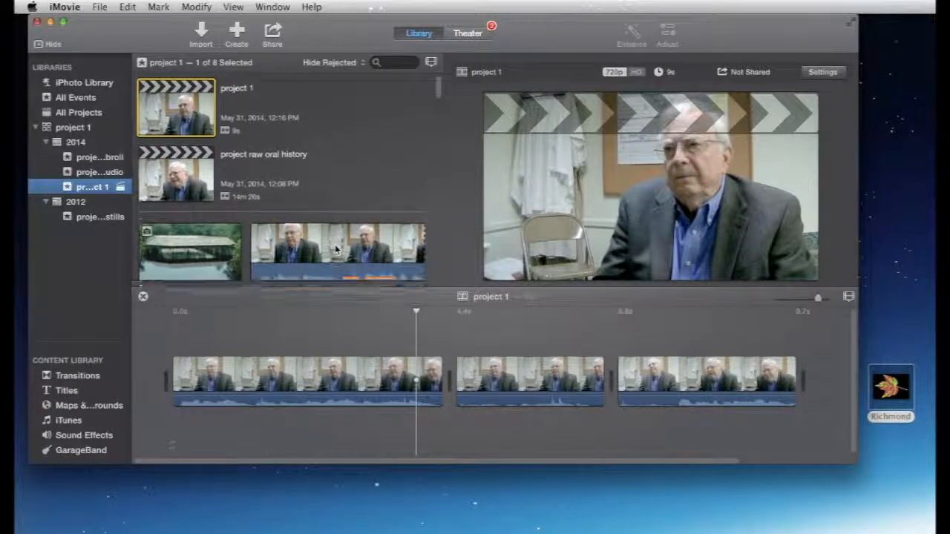
{"action": "scroll", "coordinate": [337, 249], "scroll_direction": "down", "scroll_amount": 3}
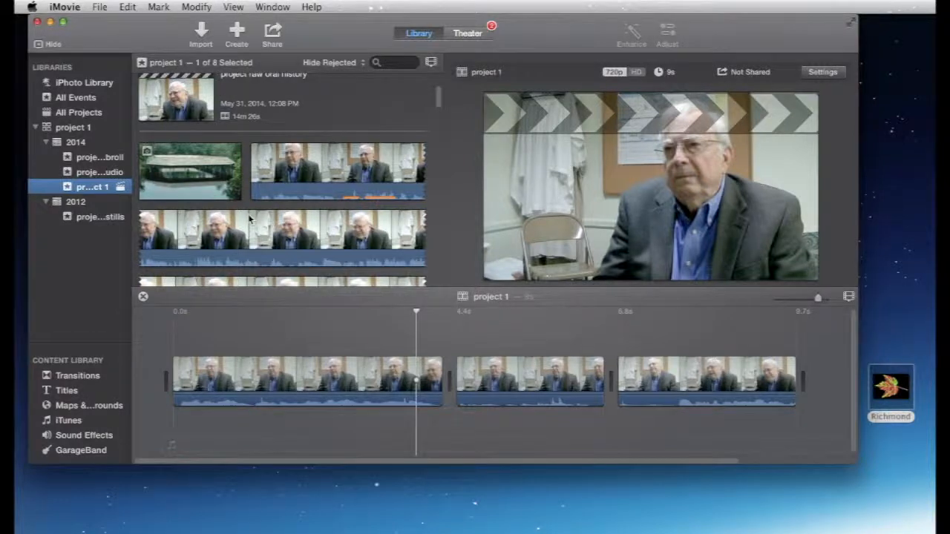
{"action": "scroll", "coordinate": [248, 213], "scroll_direction": "down", "scroll_amount": 5}
{"action": "scroll", "coordinate": [248, 217], "scroll_direction": "down", "scroll_amount": 10}
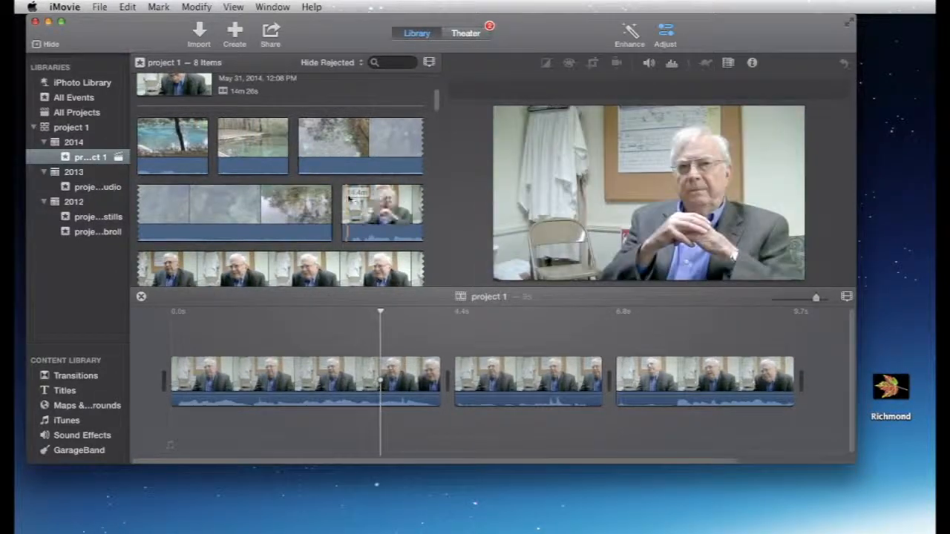
Step: Move the 11-second clip of the blue water and tree into the project 1 video broll event and view that event
{"action": "mouse_move", "coordinate": [437, 101]}
{"action": "left_mouse_down"}
{"action": "mouse_move", "coordinate": [435, 272]}
{"action": "mouse_move", "coordinate": [443, 95]}
{"action": "left_mouse_up"}
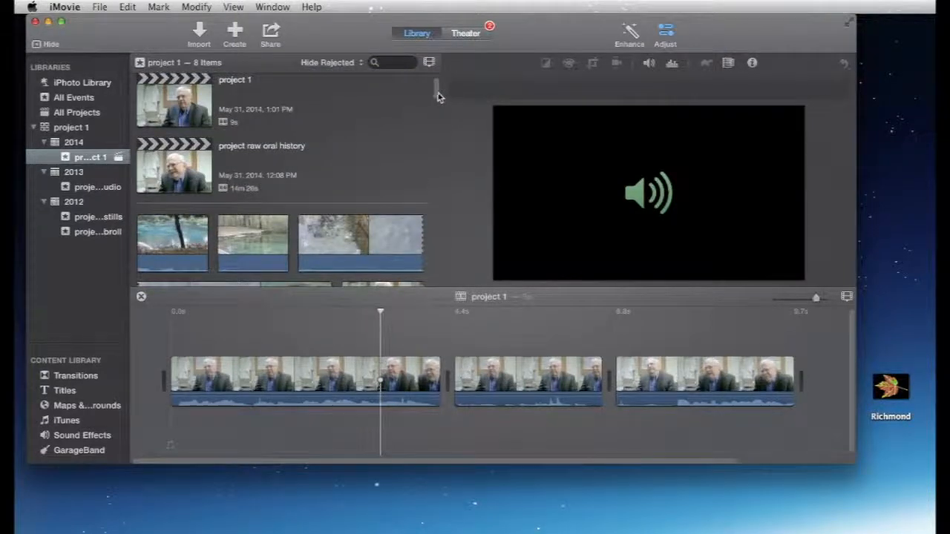
{"action": "scroll", "coordinate": [437, 95], "scroll_direction": "down", "scroll_amount": 3}
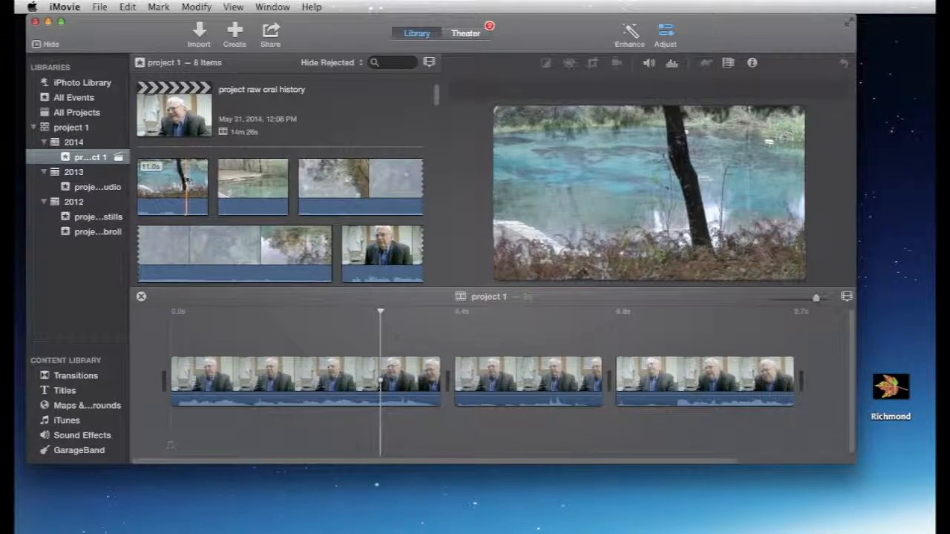
{"action": "left_click", "coordinate": [176, 180]}
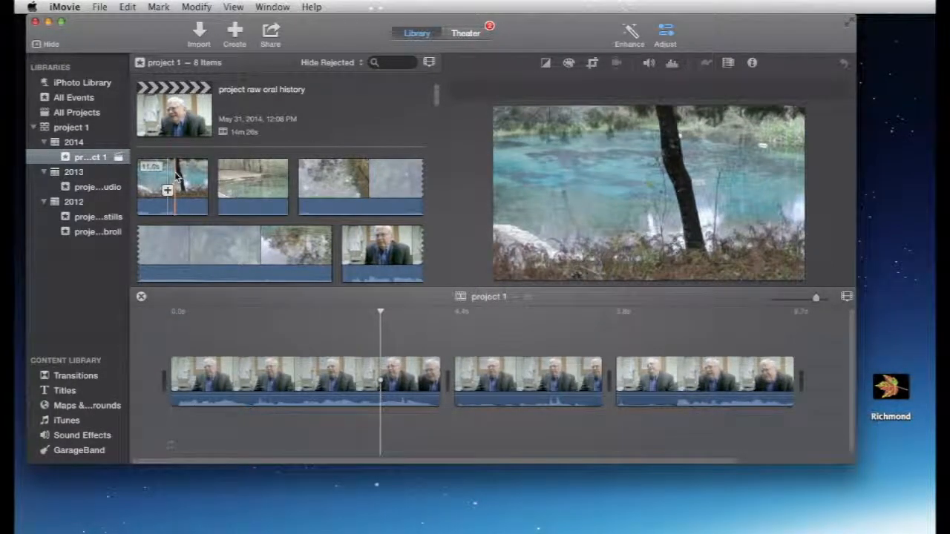
{"action": "left_click_drag", "start_coordinate": [175, 178], "coordinate": [208, 183]}
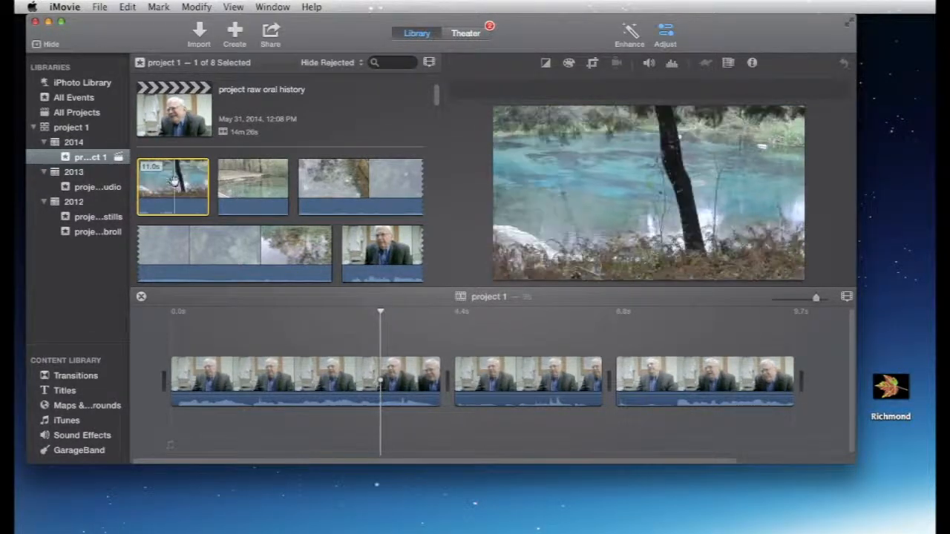
{"action": "left_click_drag", "start_coordinate": [174, 181], "coordinate": [115, 232]}
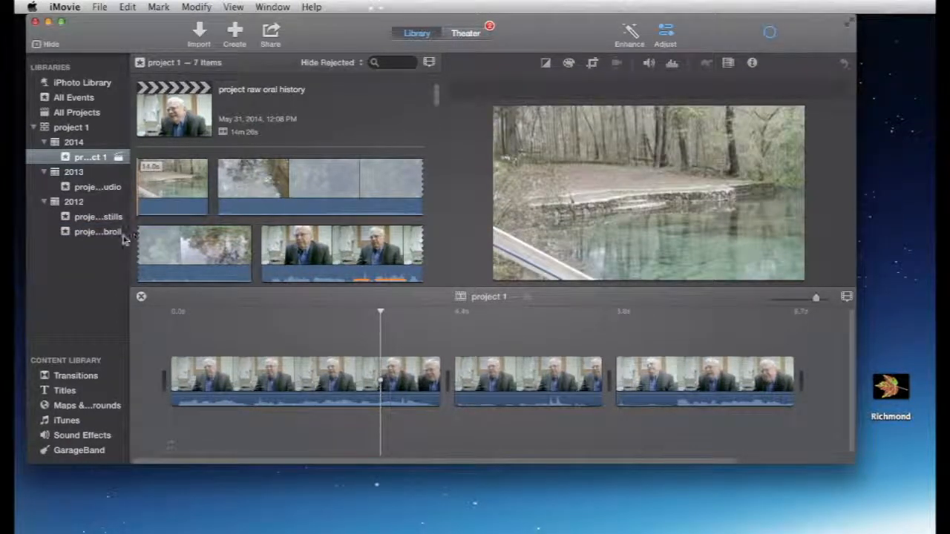
{"action": "left_click", "coordinate": [79, 232]}
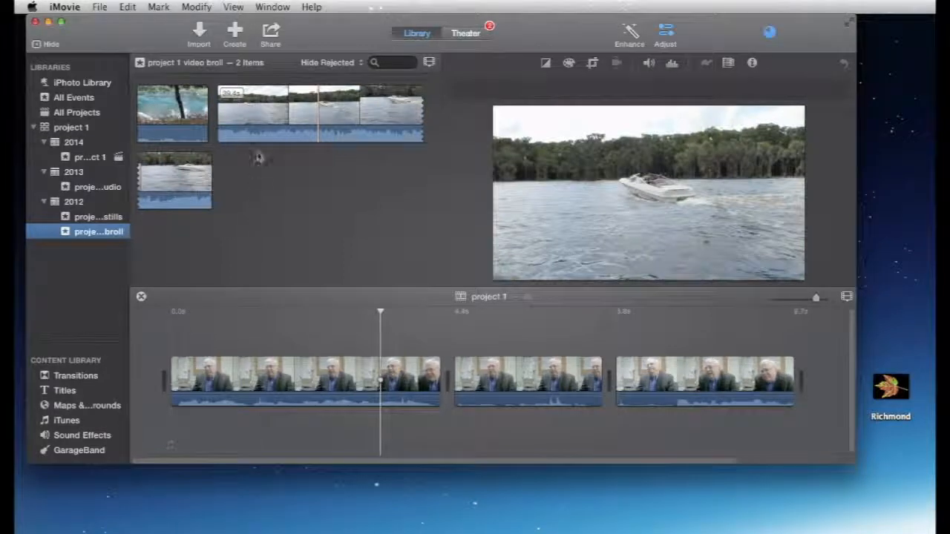
Step: Move the project 1 event's 14-second wooded-bank clip and the hazy water clip after it into the project 1 video broll event
{"action": "left_click", "coordinate": [101, 161]}
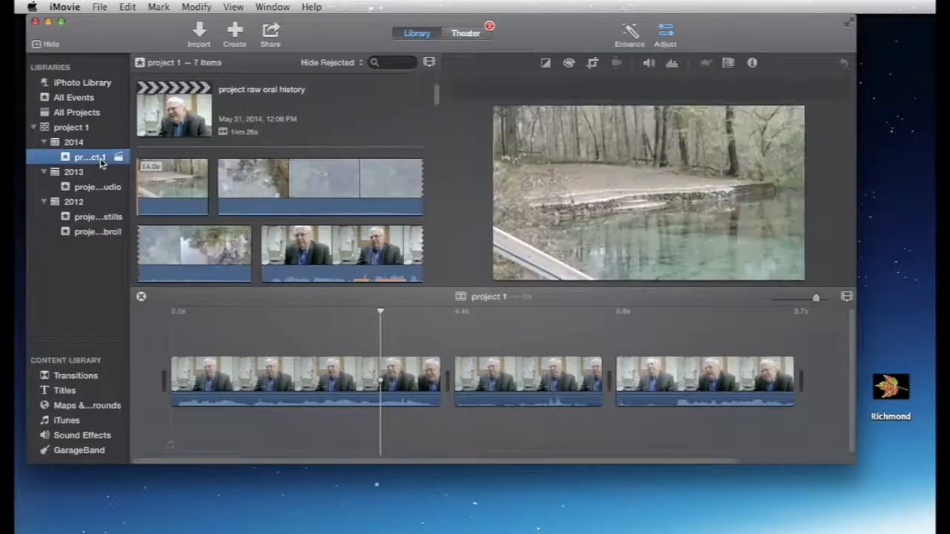
{"action": "left_click", "coordinate": [100, 189]}
{"action": "left_click", "coordinate": [89, 159]}
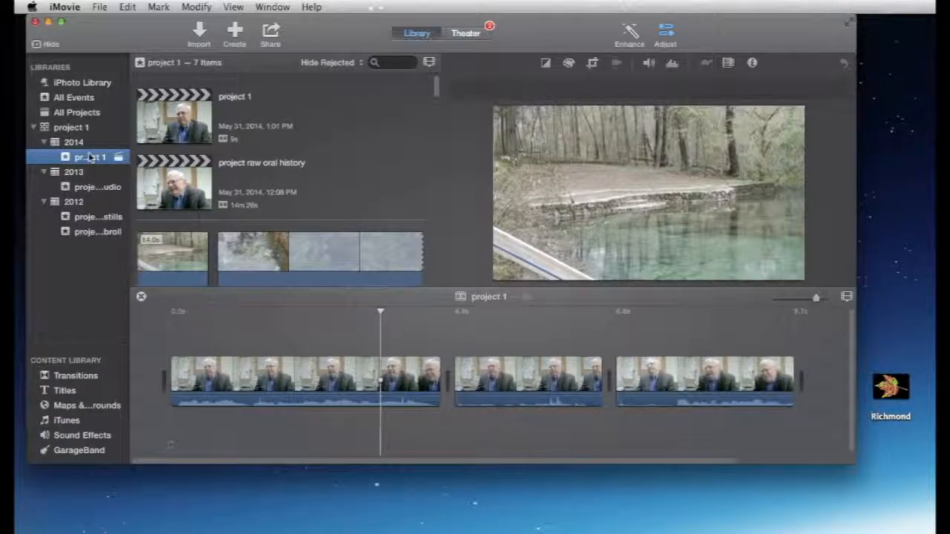
{"action": "scroll", "coordinate": [256, 228], "scroll_direction": "down", "scroll_amount": 2}
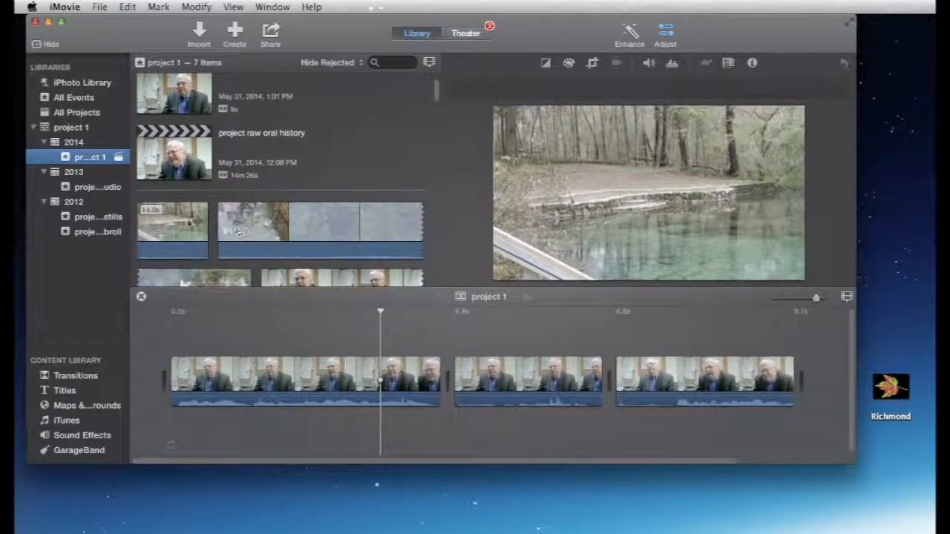
{"action": "left_click", "coordinate": [183, 221]}
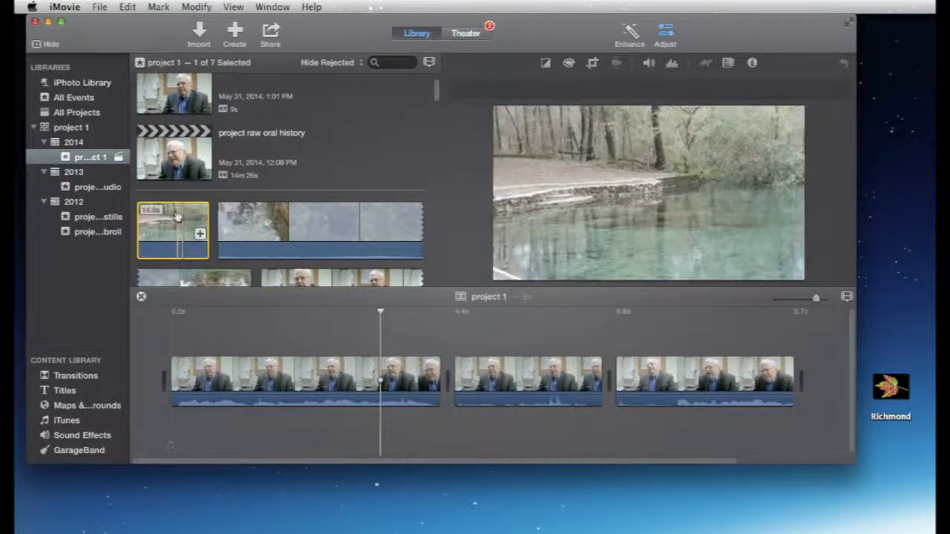
{"action": "left_click_drag", "start_coordinate": [183, 225], "coordinate": [113, 235]}
{"action": "left_click_drag", "start_coordinate": [232, 232], "coordinate": [119, 234]}
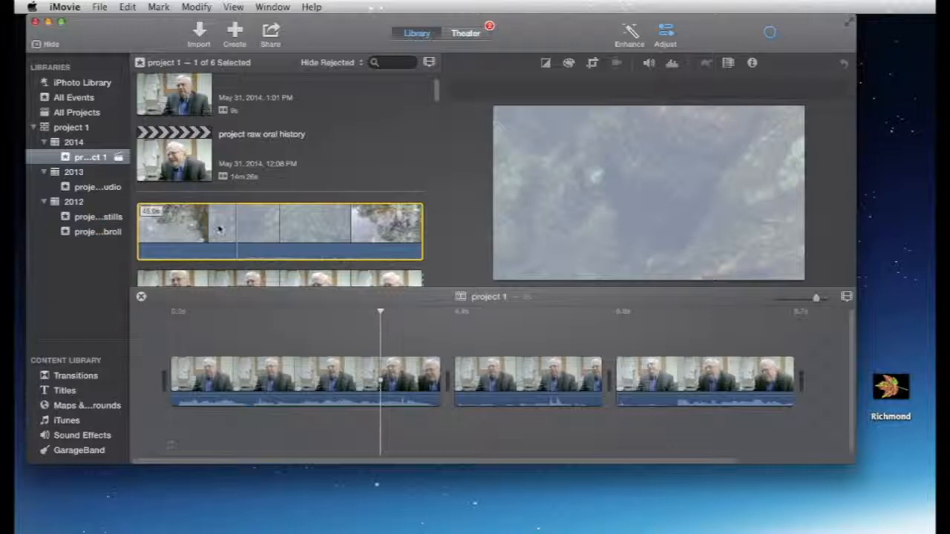
{"action": "key", "text": "Delete"}
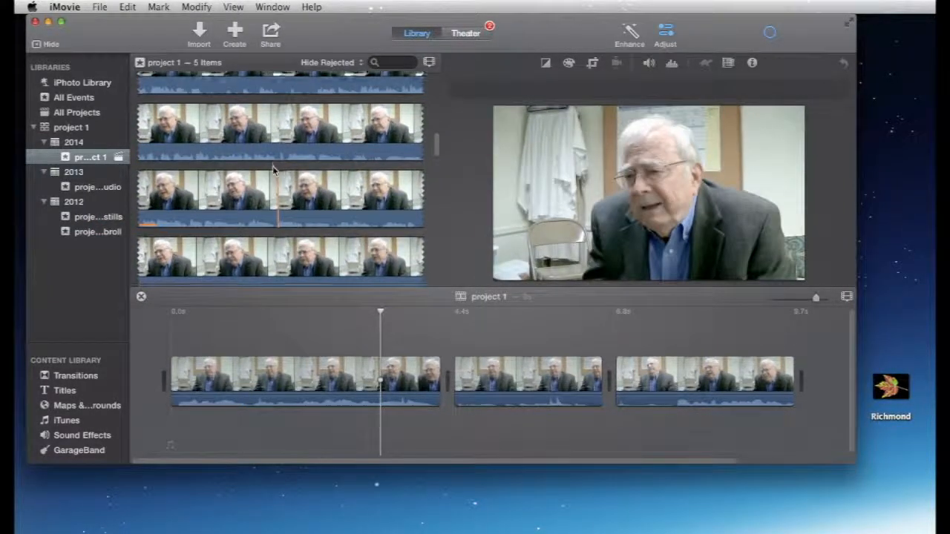
Step: Move the still of the roofed wooden structure over the water from the project 1 event into the project 1 stills event
{"action": "scroll", "coordinate": [273, 172], "scroll_direction": "down", "scroll_amount": 2}
{"action": "scroll", "coordinate": [272, 172], "scroll_direction": "down", "scroll_amount": 3}
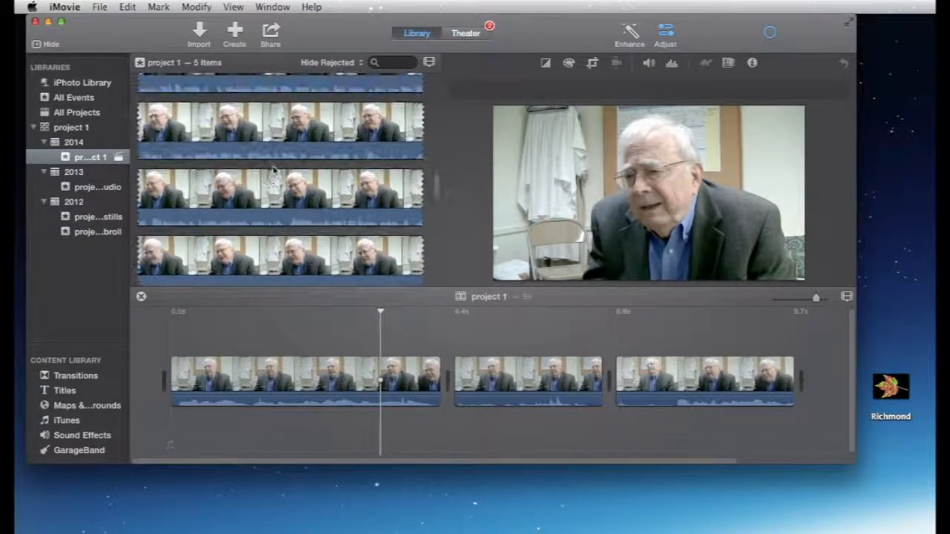
{"action": "scroll", "coordinate": [273, 172], "scroll_direction": "down", "scroll_amount": 3}
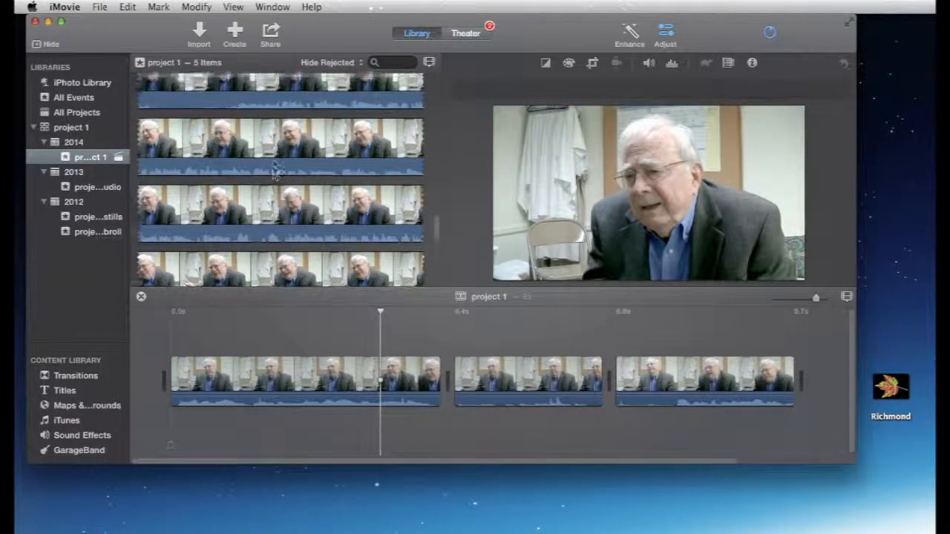
{"action": "scroll", "coordinate": [273, 172], "scroll_direction": "down", "scroll_amount": 5}
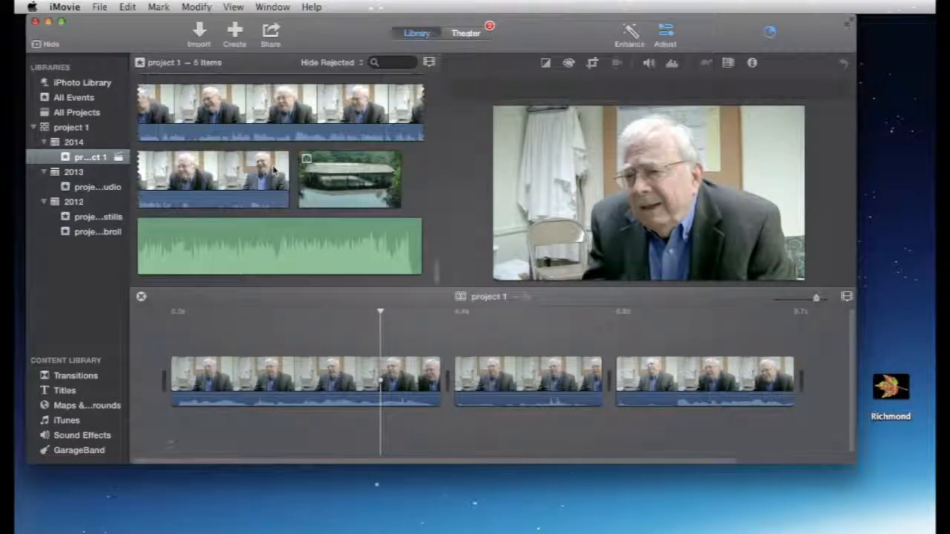
{"action": "left_click", "coordinate": [334, 174]}
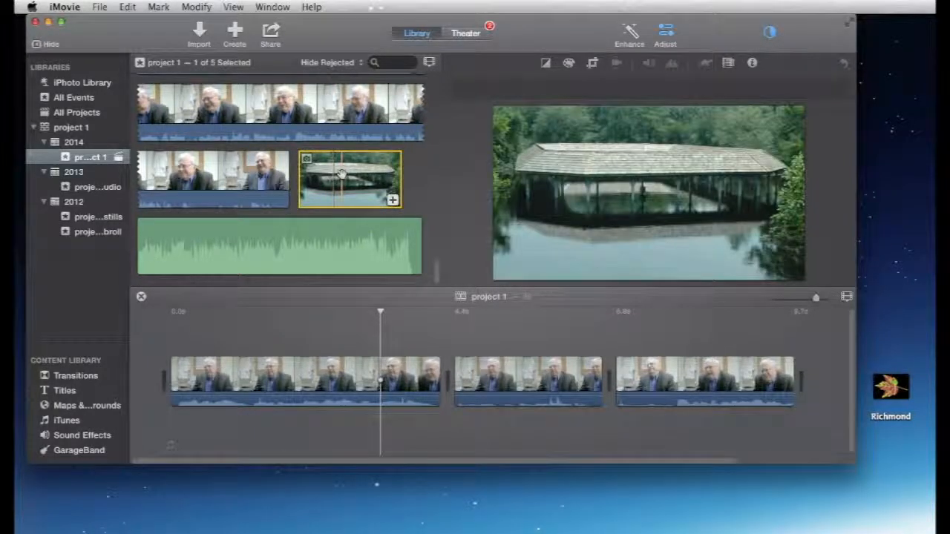
{"action": "left_click_drag", "start_coordinate": [340, 173], "coordinate": [117, 217]}
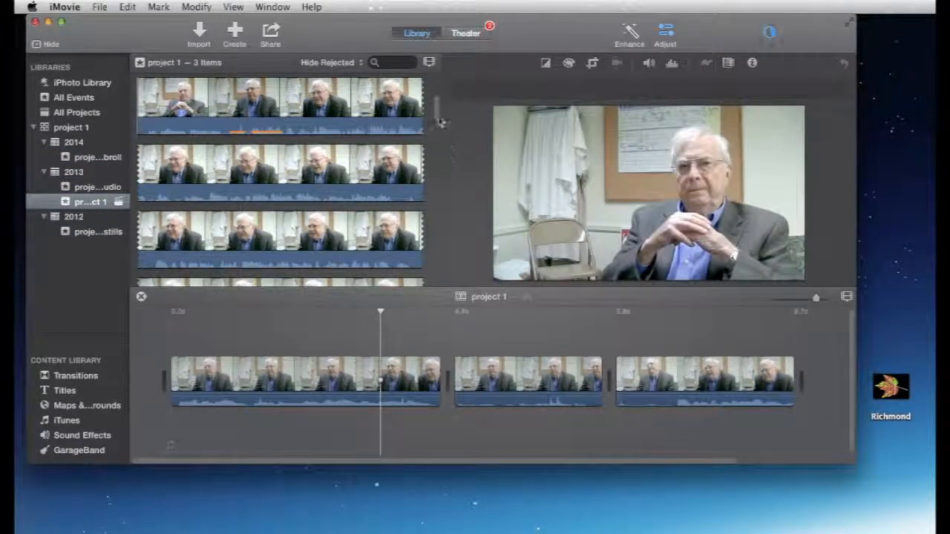
{"action": "scroll", "coordinate": [435, 112], "scroll_direction": "up", "scroll_amount": 5}
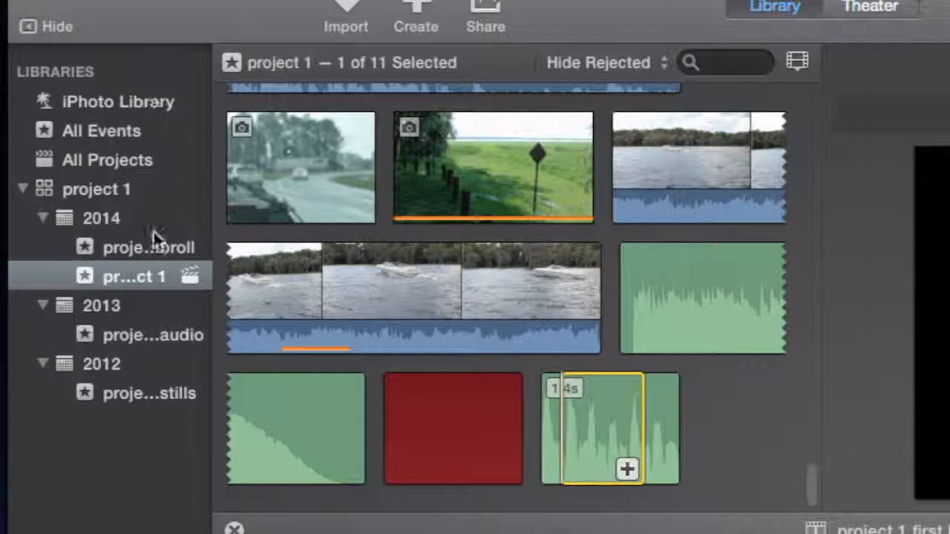
Step: Compare the project 1 and project 1 video broll events, merge the broll event into project 1, and browse the combined event's clips
{"action": "left_click", "coordinate": [83, 248]}
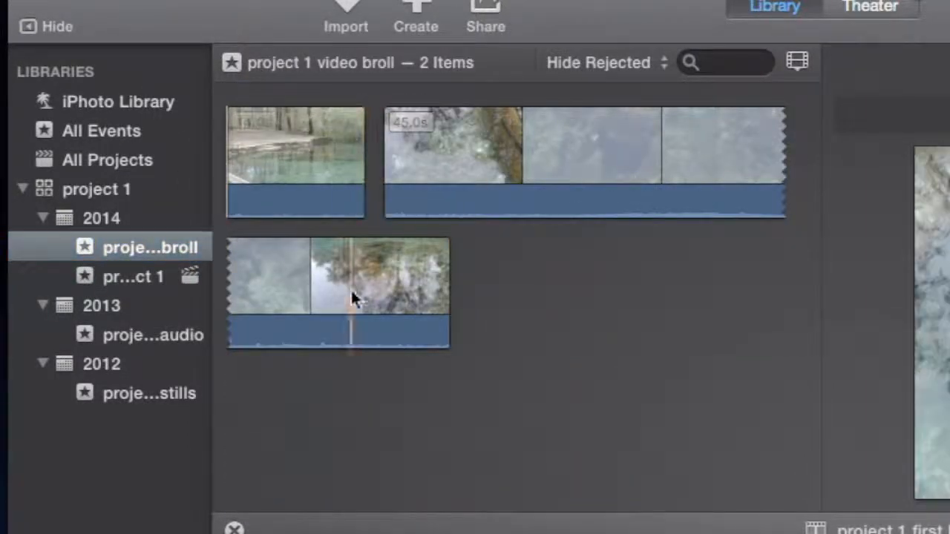
{"action": "left_click", "coordinate": [85, 275]}
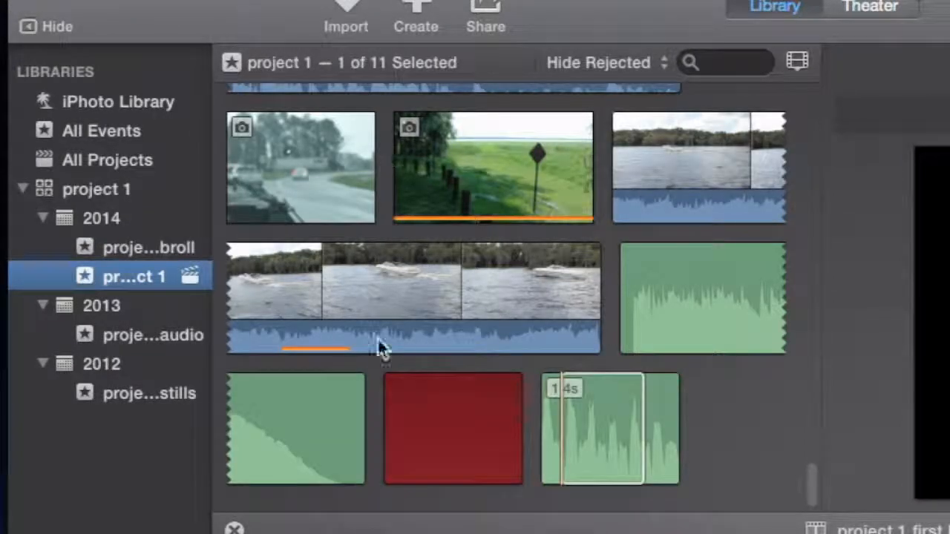
{"action": "left_click", "coordinate": [79, 245]}
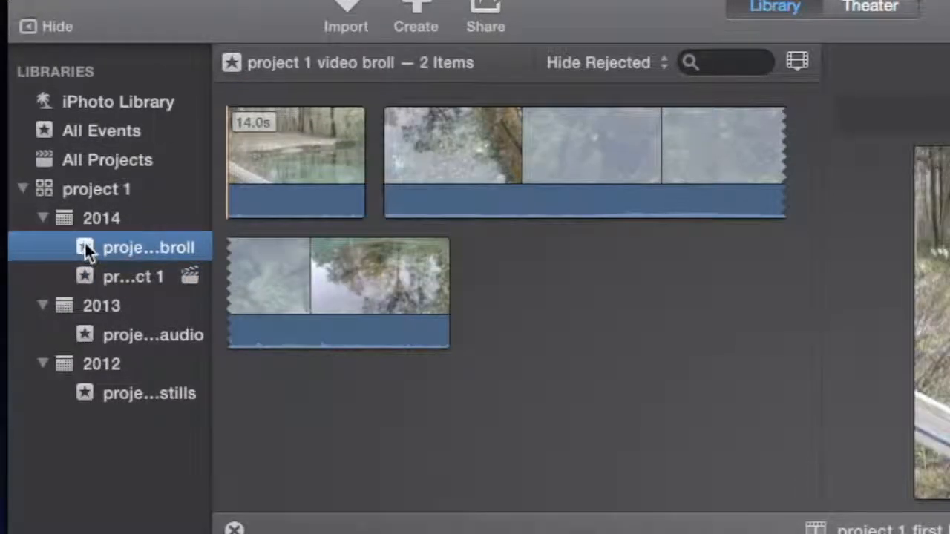
{"action": "left_click_drag", "start_coordinate": [84, 241], "coordinate": [104, 277]}
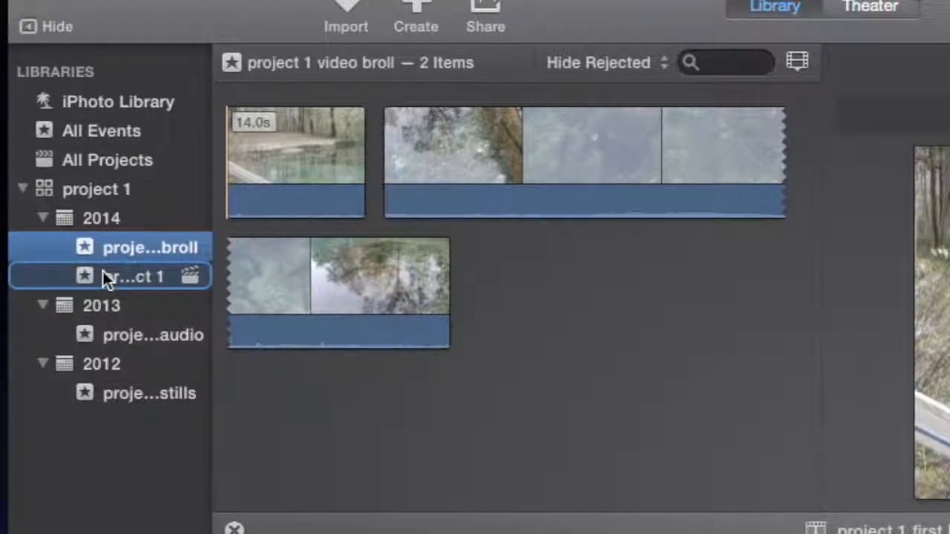
{"action": "left_click_drag", "start_coordinate": [94, 273], "coordinate": [95, 275]}
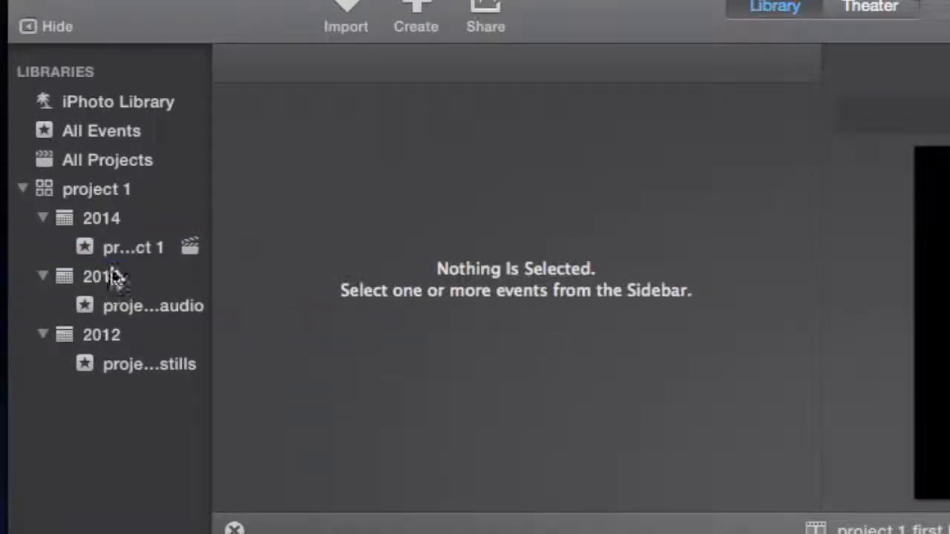
{"action": "left_click", "coordinate": [85, 245]}
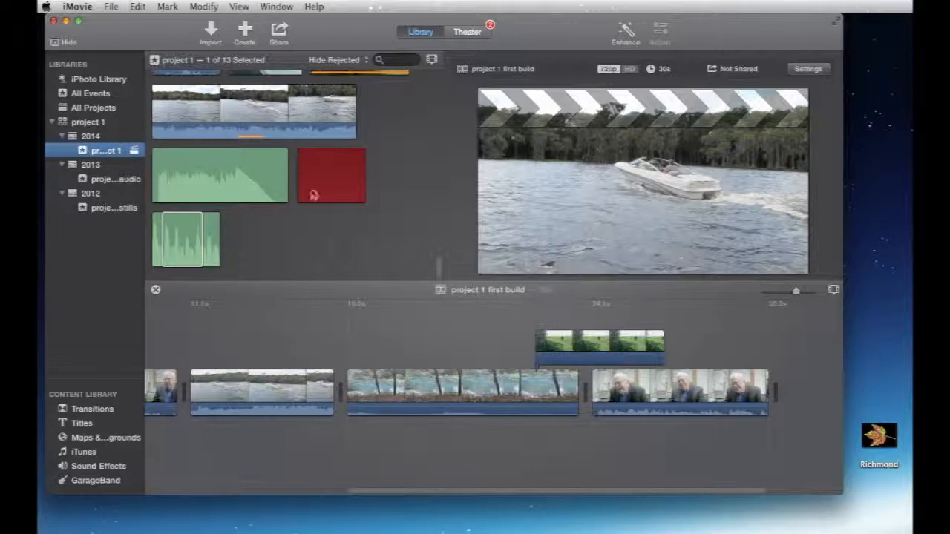
{"action": "left_click_drag", "start_coordinate": [440, 271], "coordinate": [437, 252]}
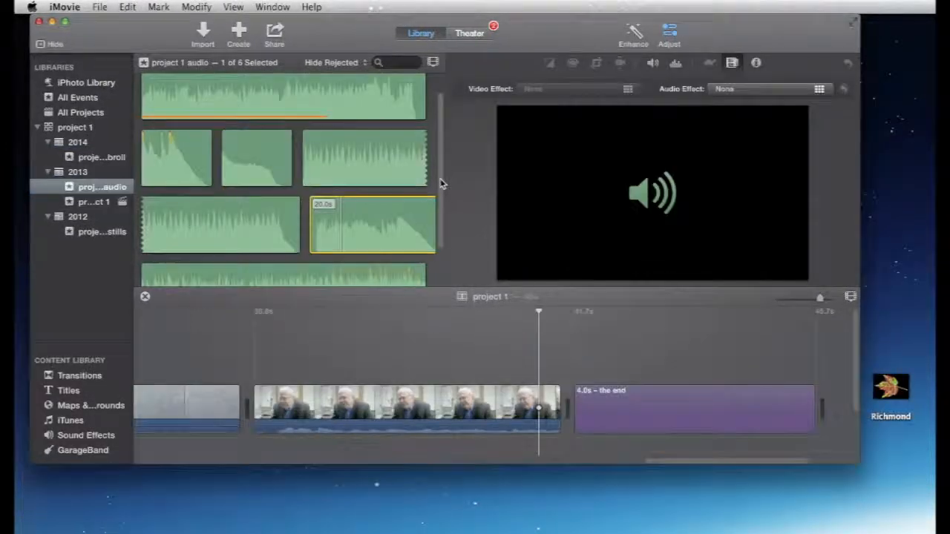
Step: Clear the clip selection in the project 1 audio event and select the second of the two short audio clips
{"action": "scroll", "coordinate": [441, 180], "scroll_direction": "up", "scroll_amount": 1}
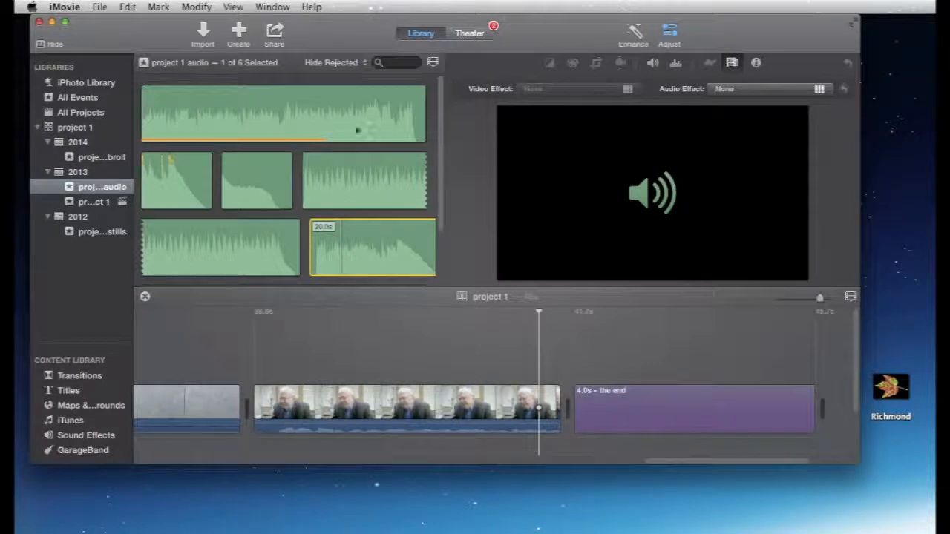
{"action": "key", "text": "super+shift+a"}
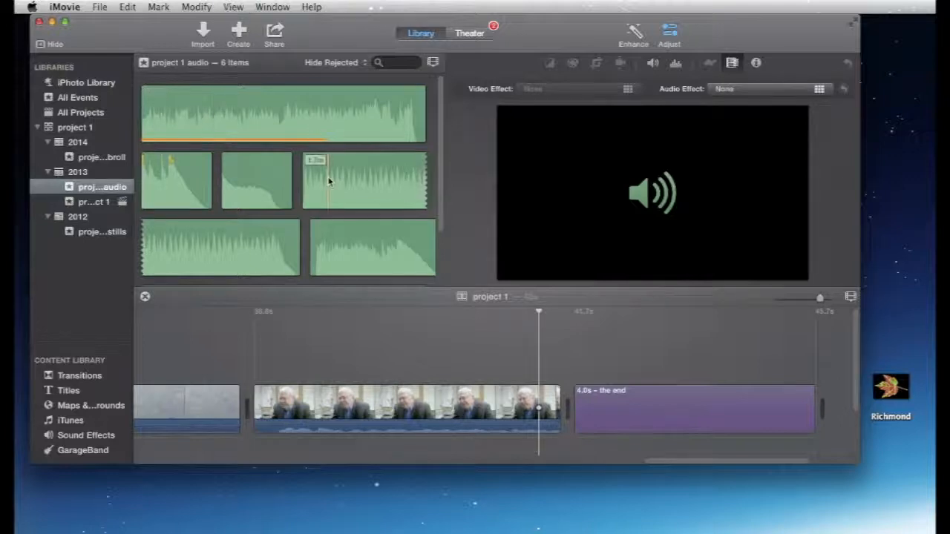
{"action": "left_click", "coordinate": [254, 184]}
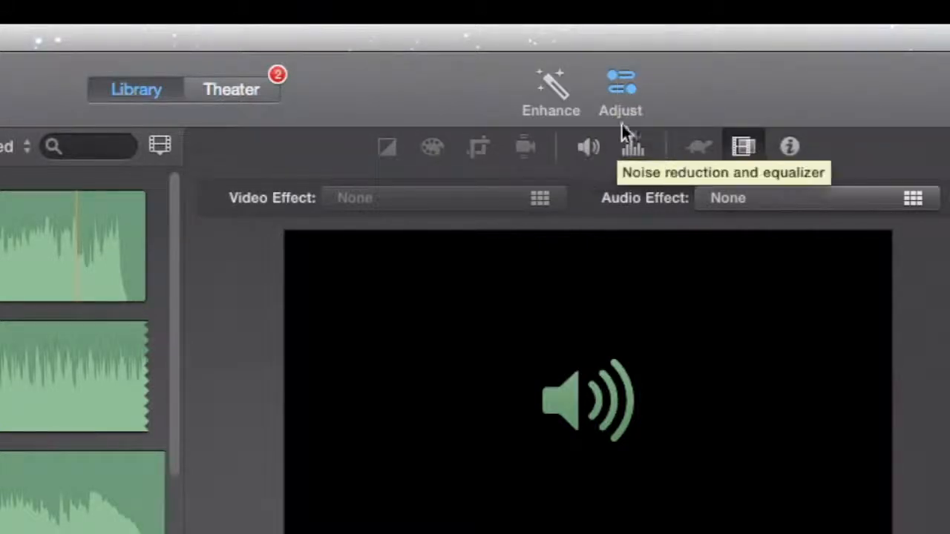
Step: Toggle the adjustment tools and view the clip information for the selected audio clip and the 20-second audio clip
{"action": "left_click", "coordinate": [620, 83]}
{"action": "left_click", "coordinate": [620, 82]}
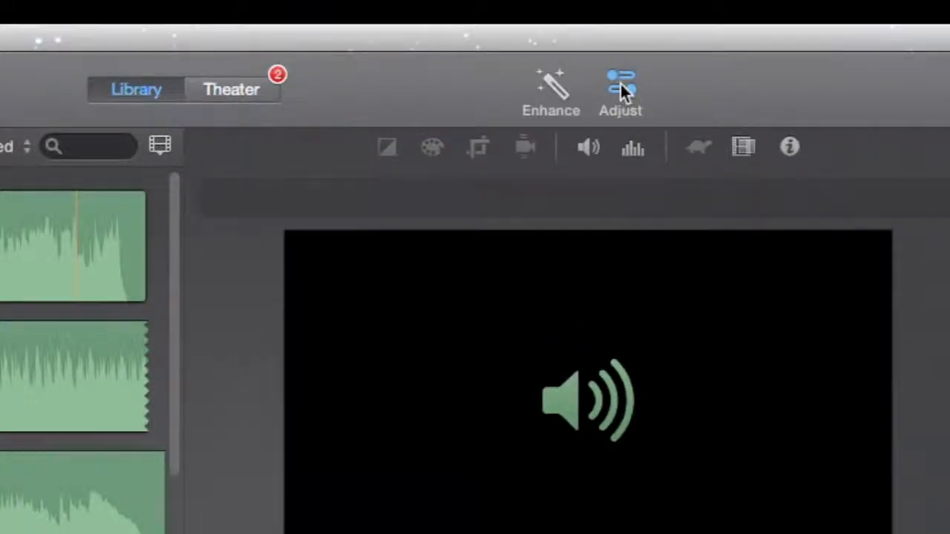
{"action": "left_click", "coordinate": [620, 82]}
{"action": "left_click", "coordinate": [619, 82]}
{"action": "left_click", "coordinate": [791, 147]}
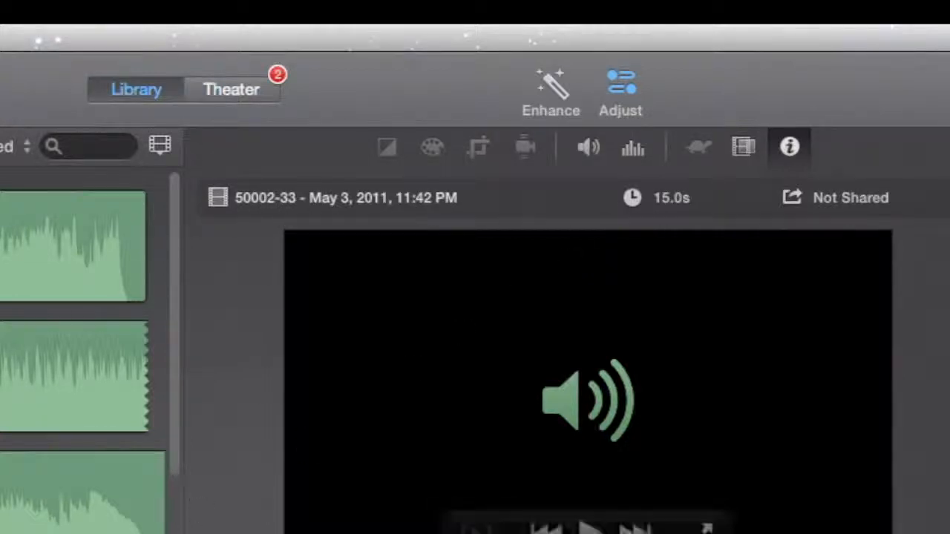
{"action": "left_click", "coordinate": [24, 513]}
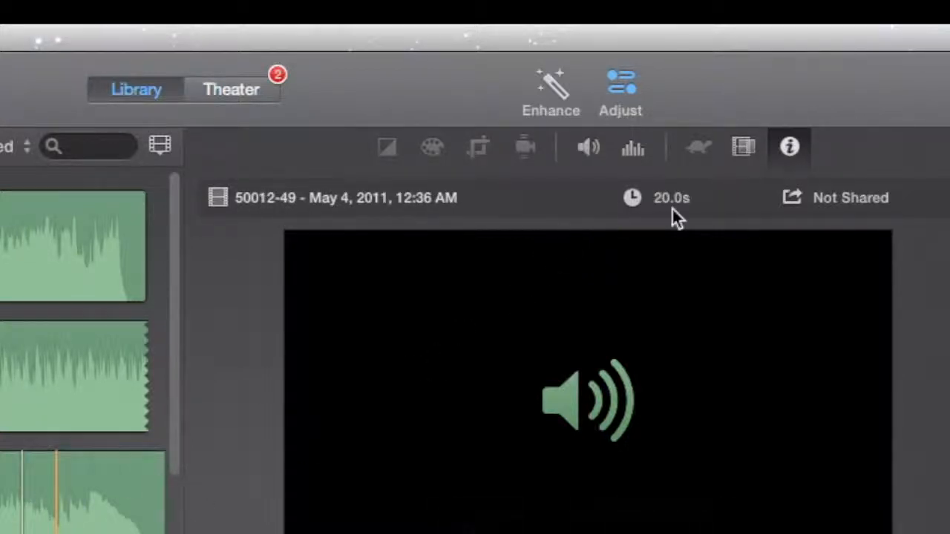